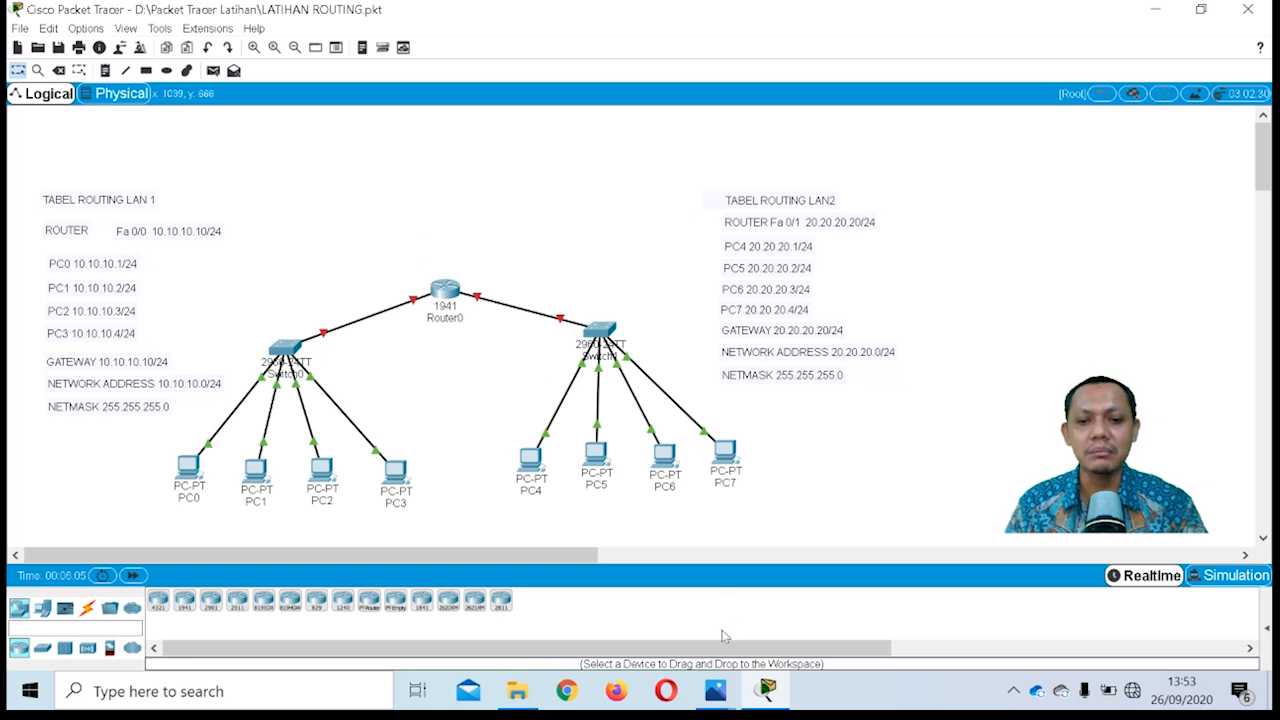
Review the LAN-1 and LAN-2 addressing tables in the TABEL ROUTING.jpg image in Photos, then return to the network topology.
left_click(716, 695)
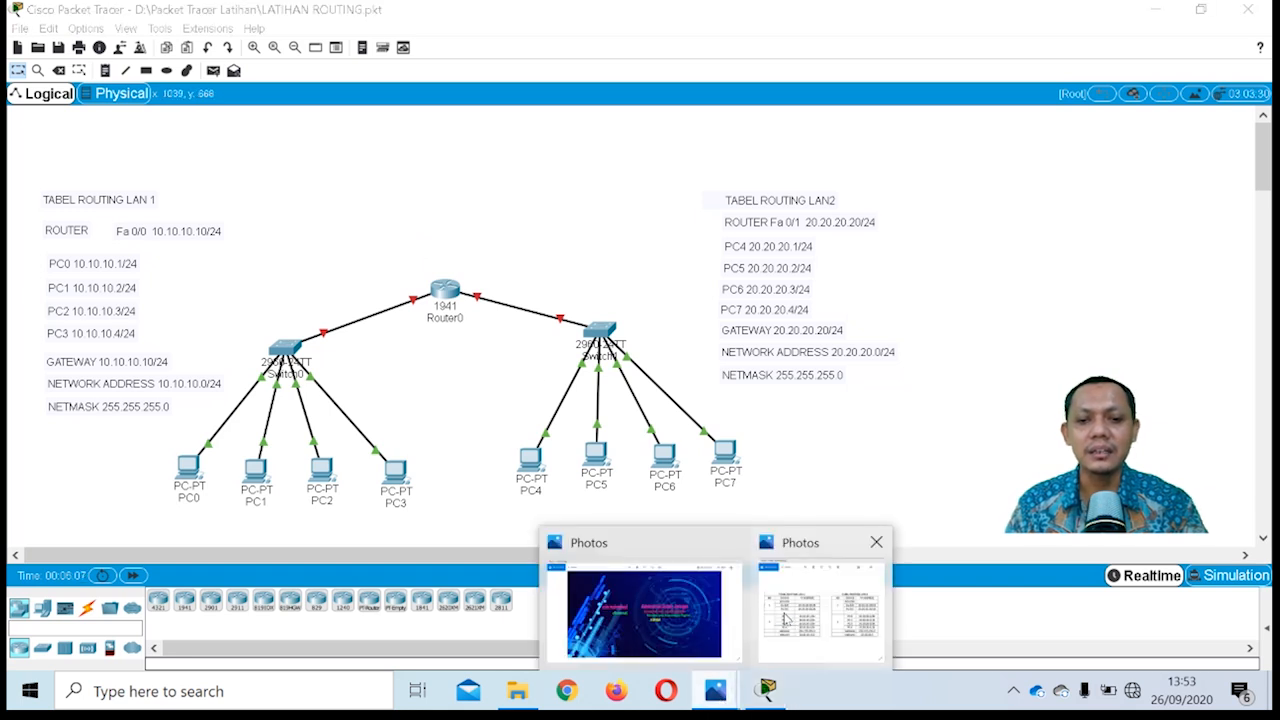
left_click(786, 618)
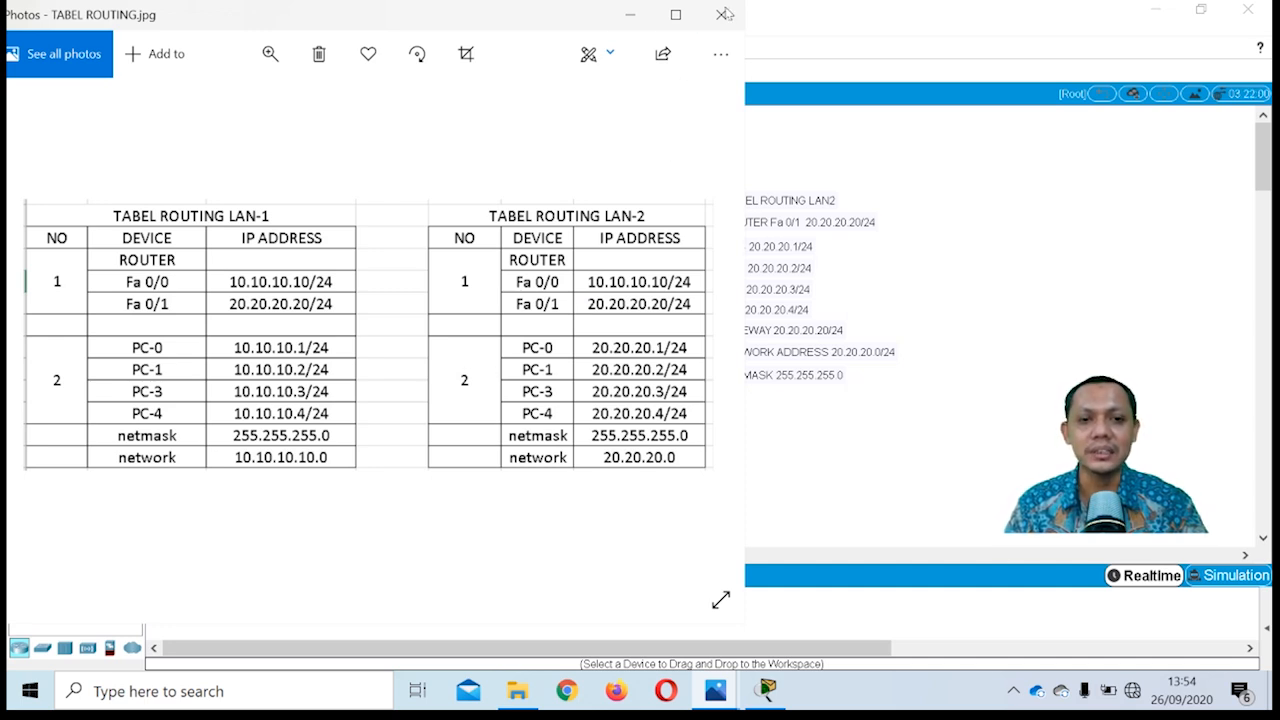
left_click(632, 17)
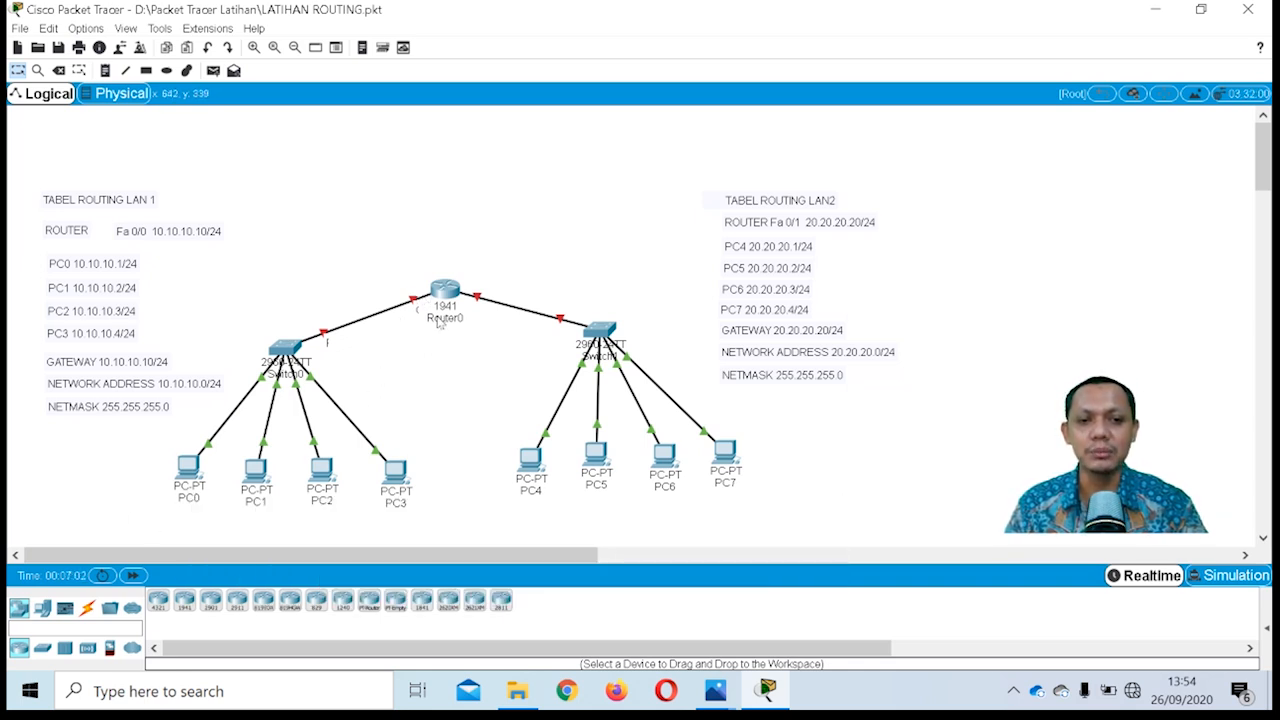
Open the configuration of Router0 and show the settings of its GigabitEthernet0/0 interface.
mouse_move(458, 298)
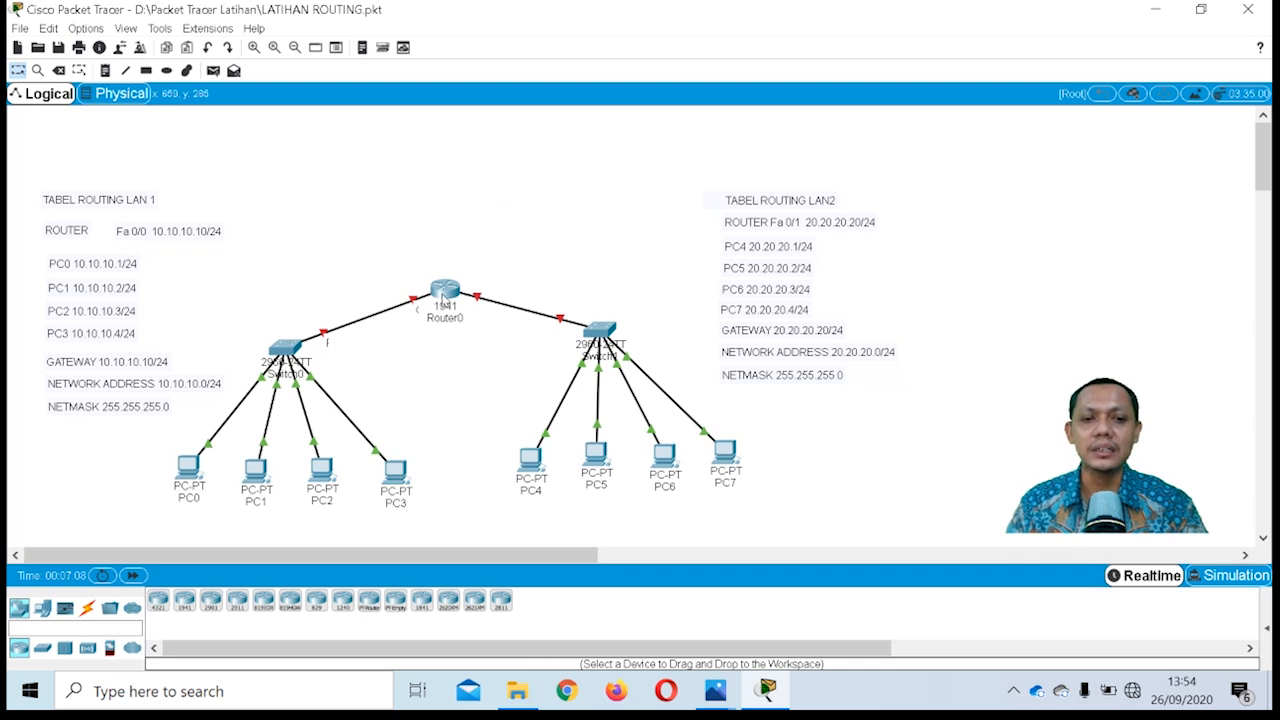
left_click(445, 294)
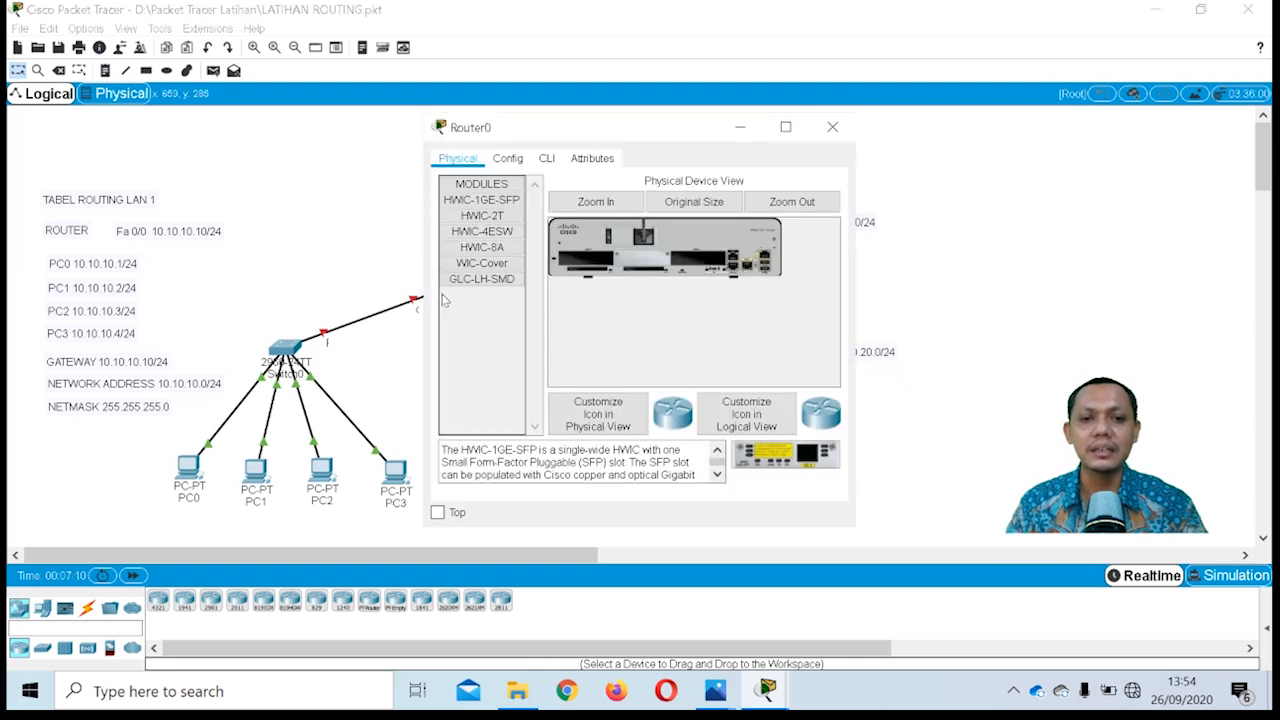
left_click(508, 159)
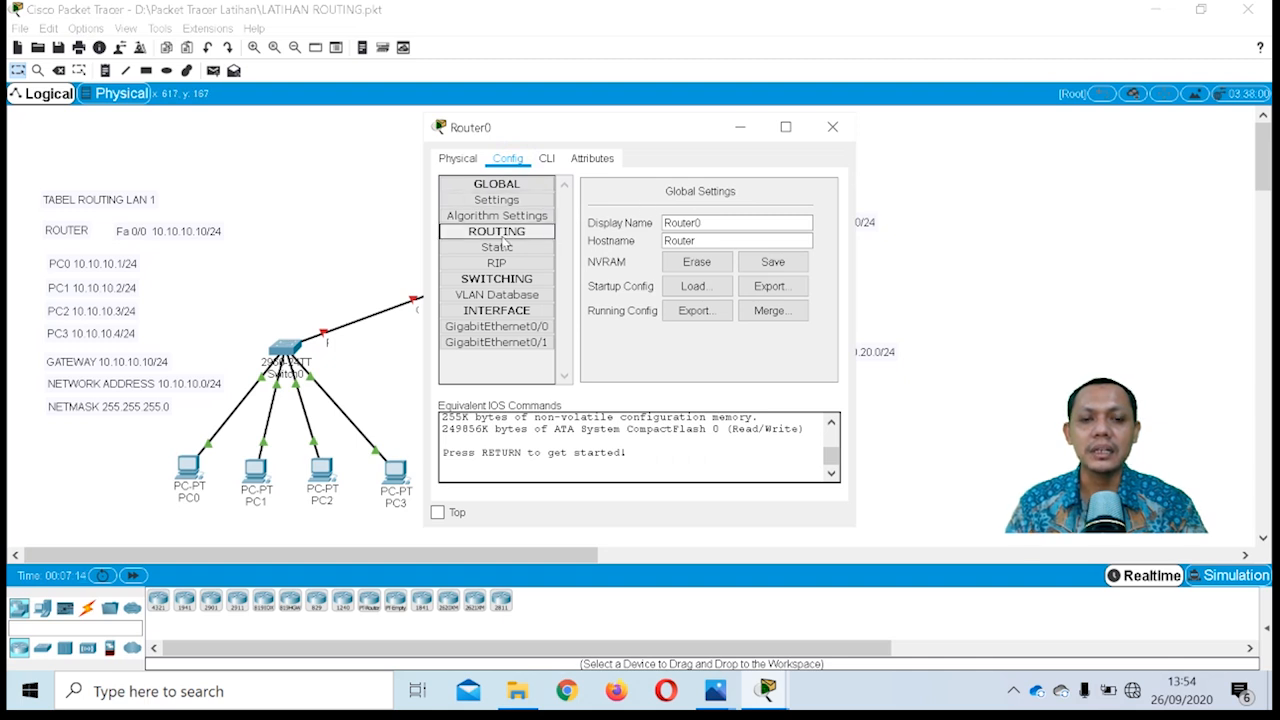
left_click(504, 236)
left_click(504, 236)
left_click(500, 248)
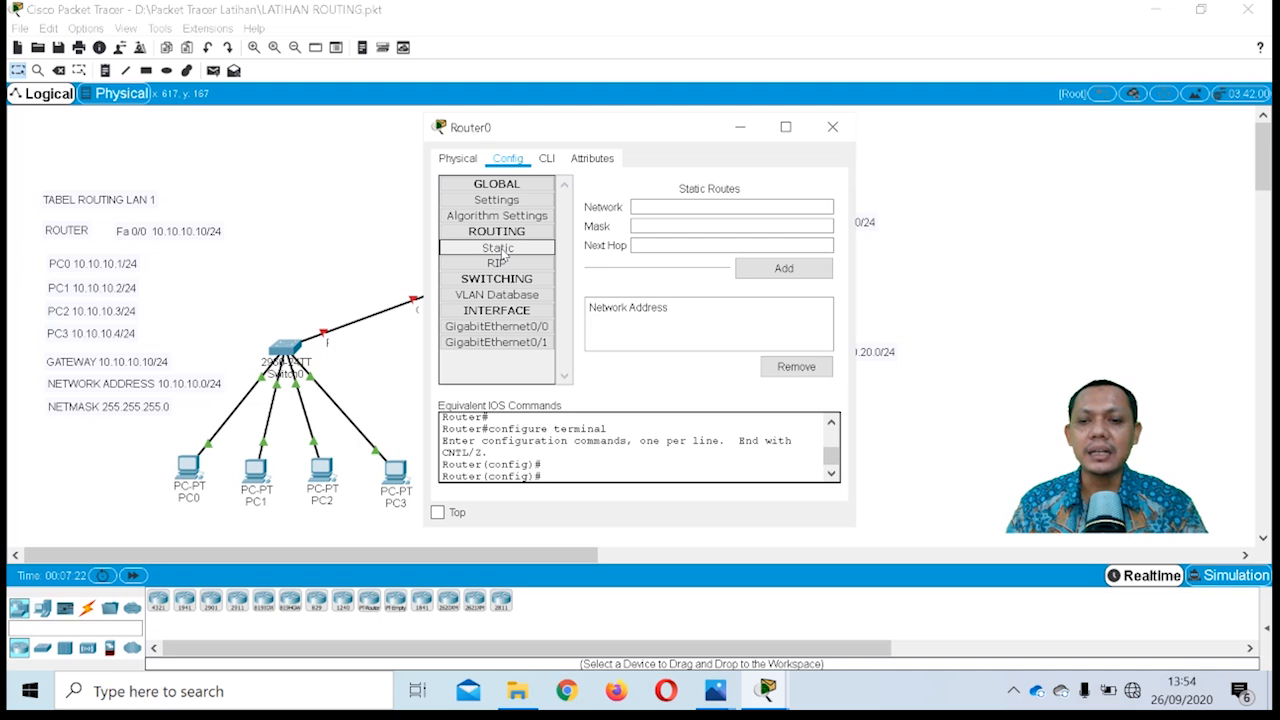
left_click(503, 254)
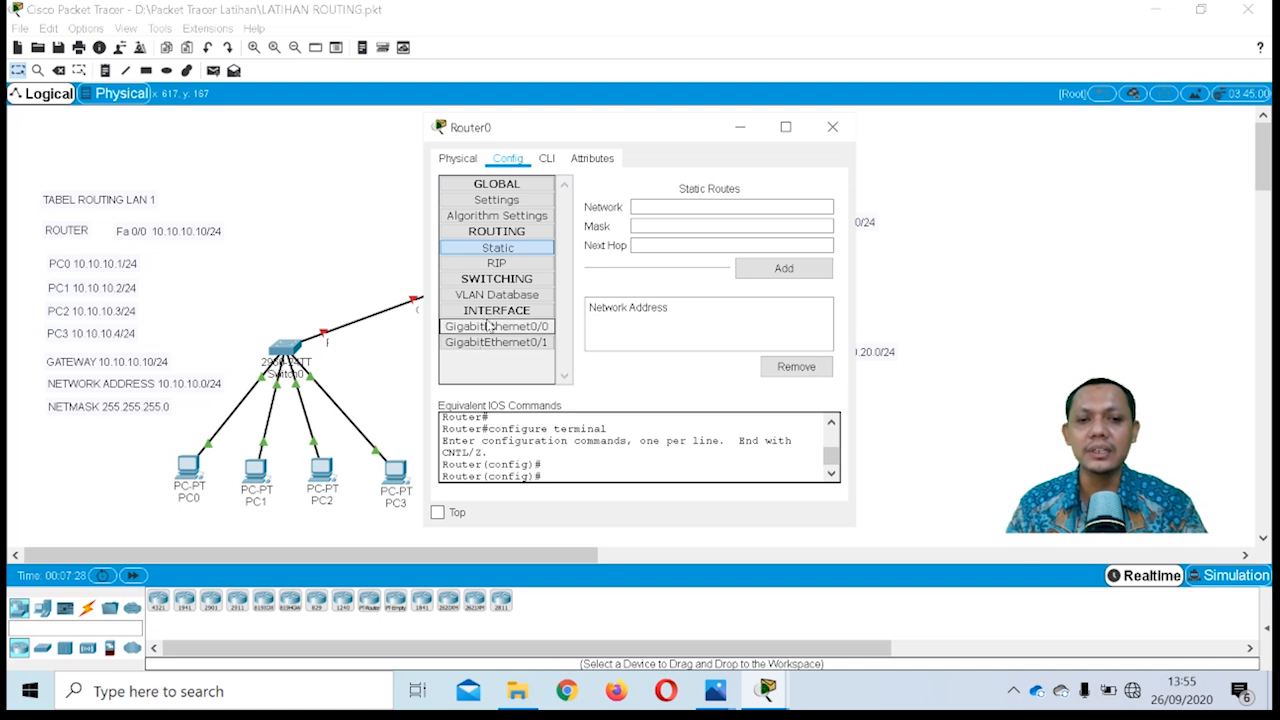
left_click(489, 327)
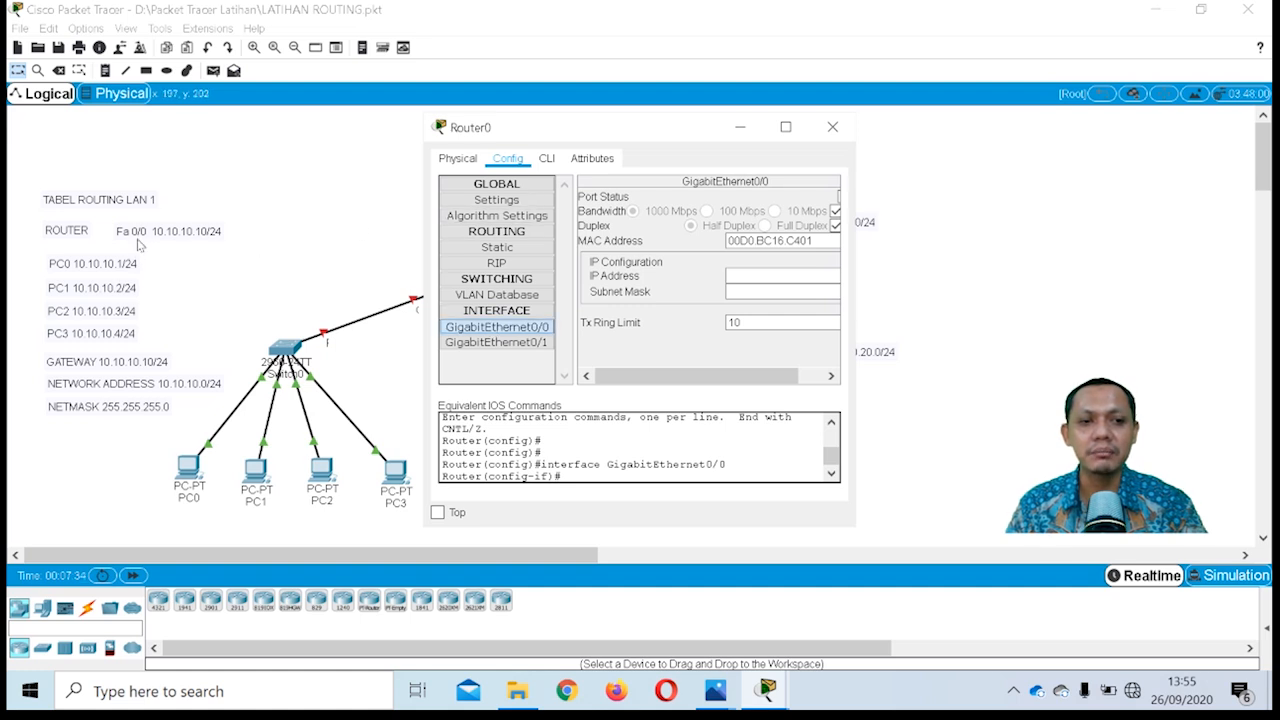
Try to set the IP address of Router0's GigabitEthernet0/0 interface to 10.10.10.10/24.
left_click(741, 275)
type("1")
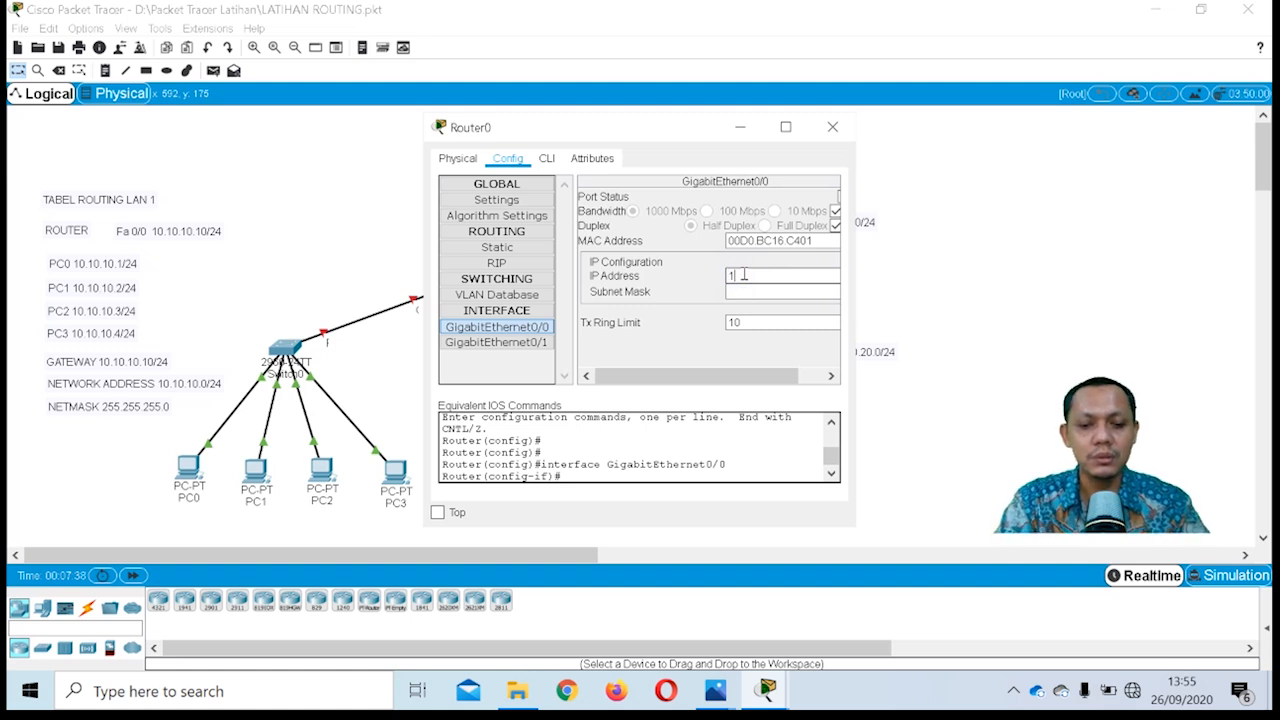
type("0.10")
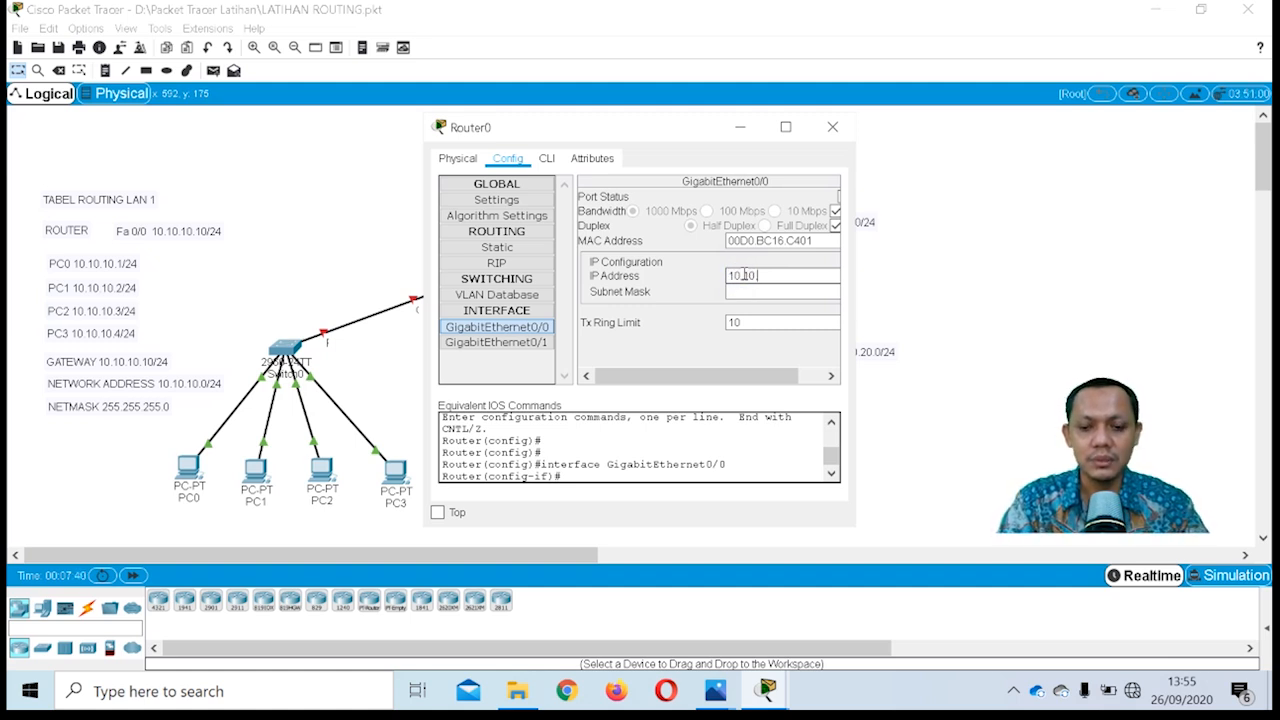
type(".10.10")
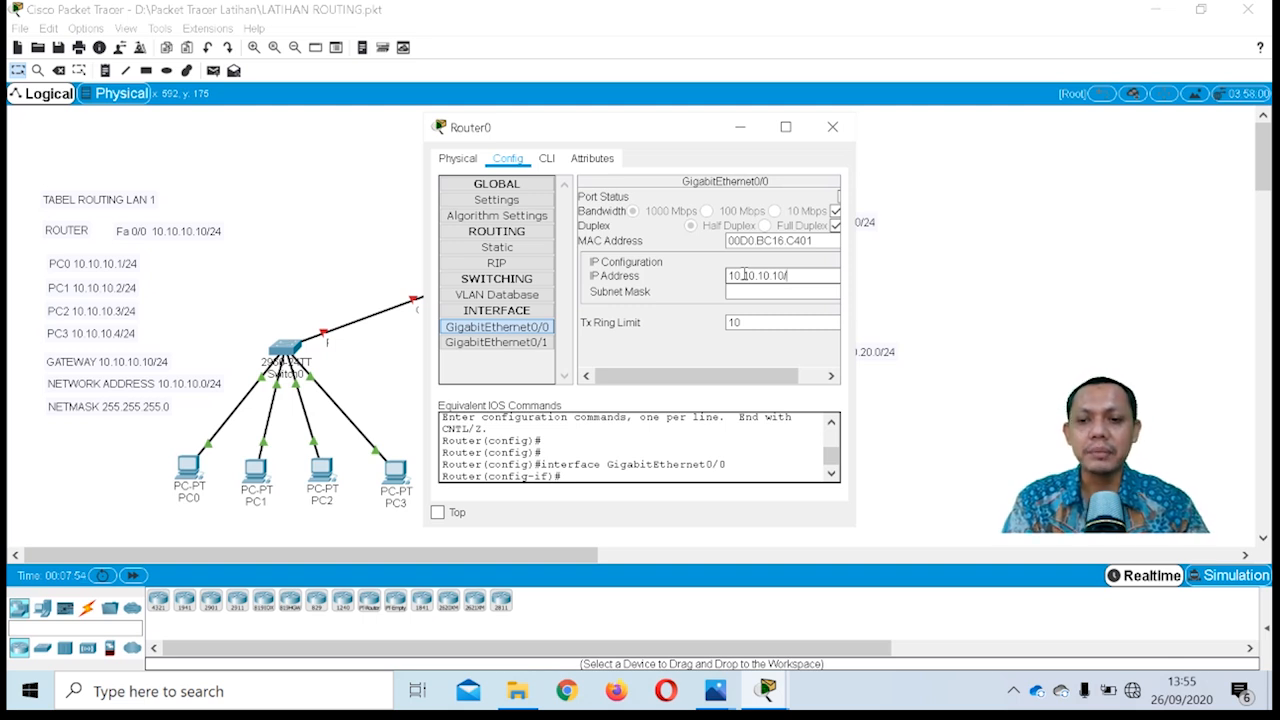
type("/24")
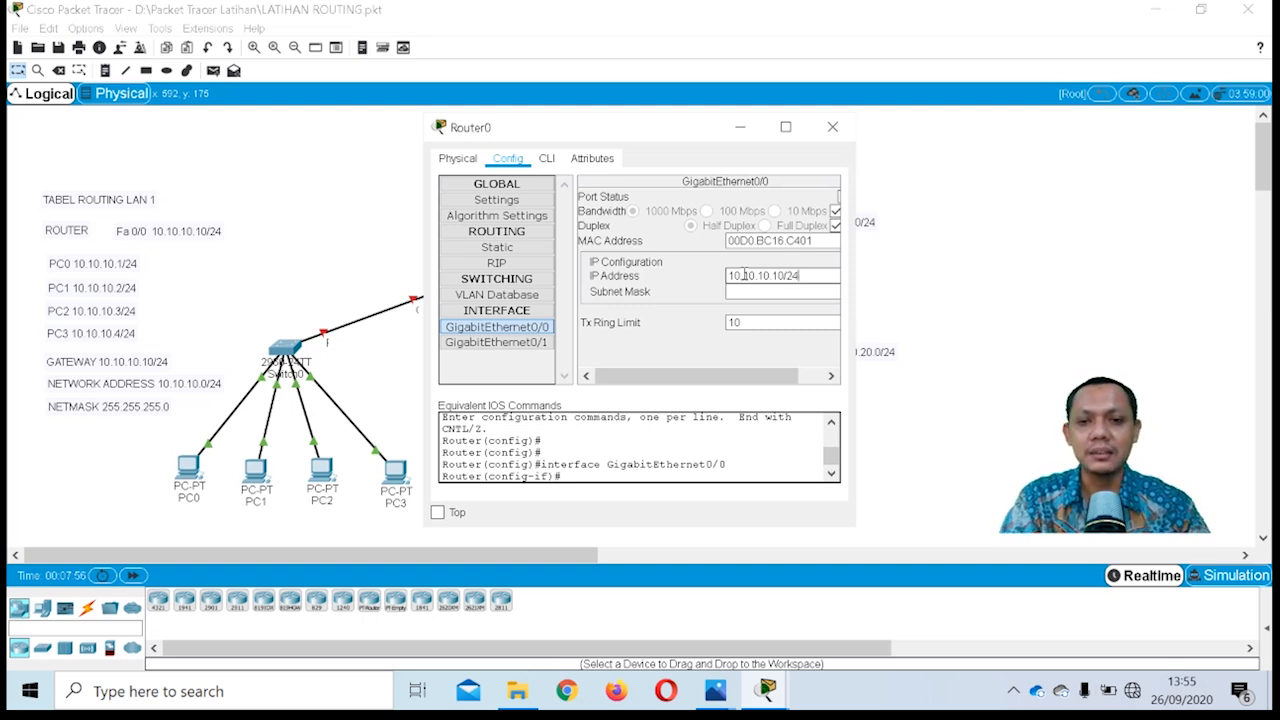
left_click(744, 290)
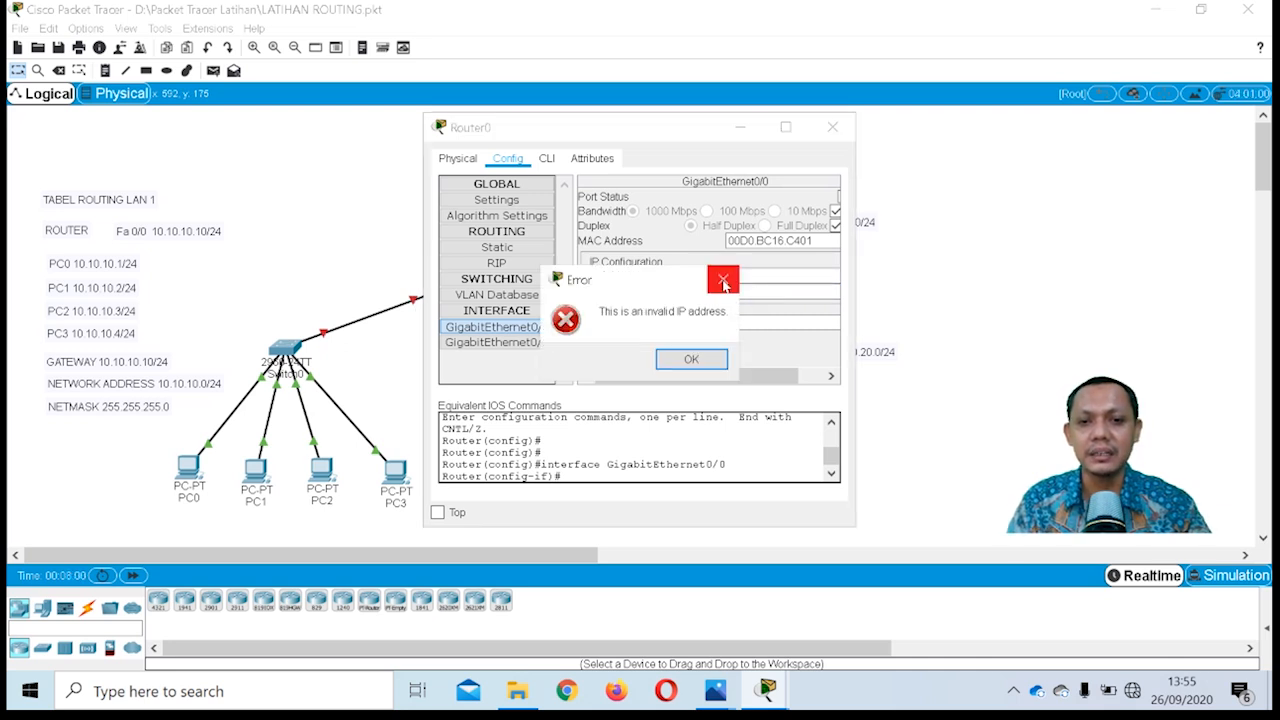
left_click(723, 280)
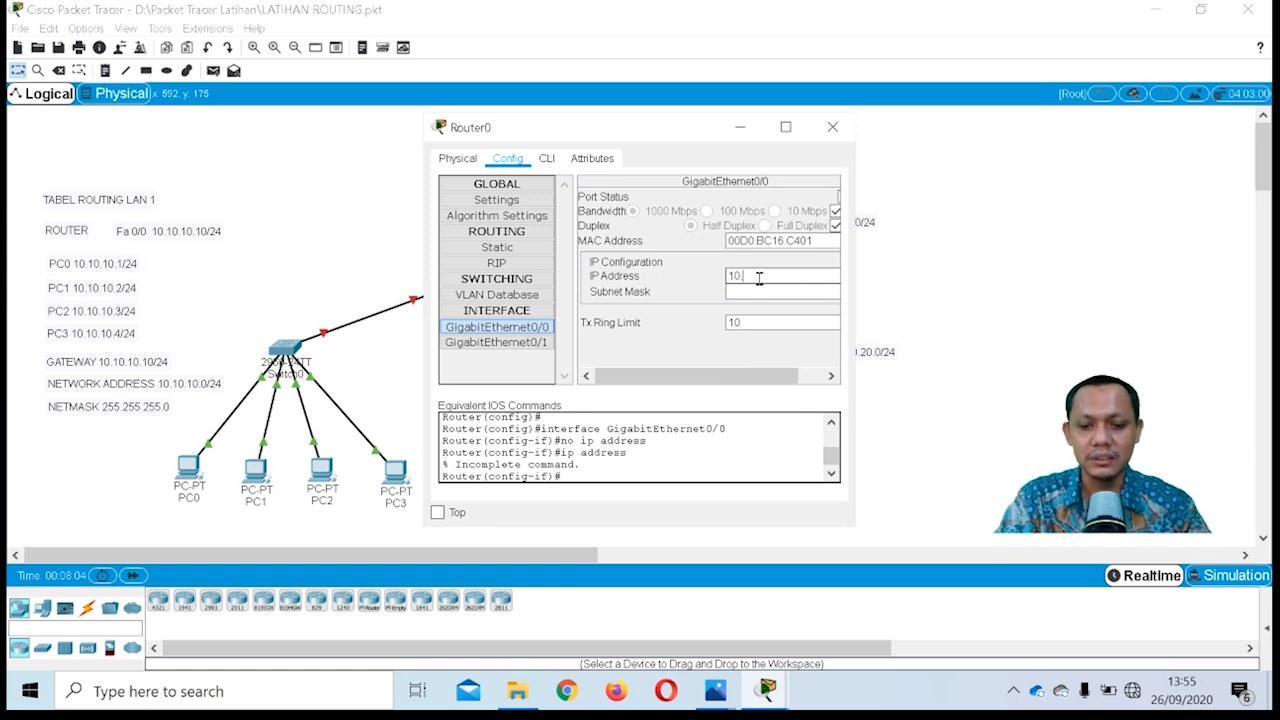
Set GigabitEthernet0/0 to IP address 10.10.10.10 with subnet mask 255.255.255.0, and turn its port status on.
type("10.10.10.10")
left_click(746, 292)
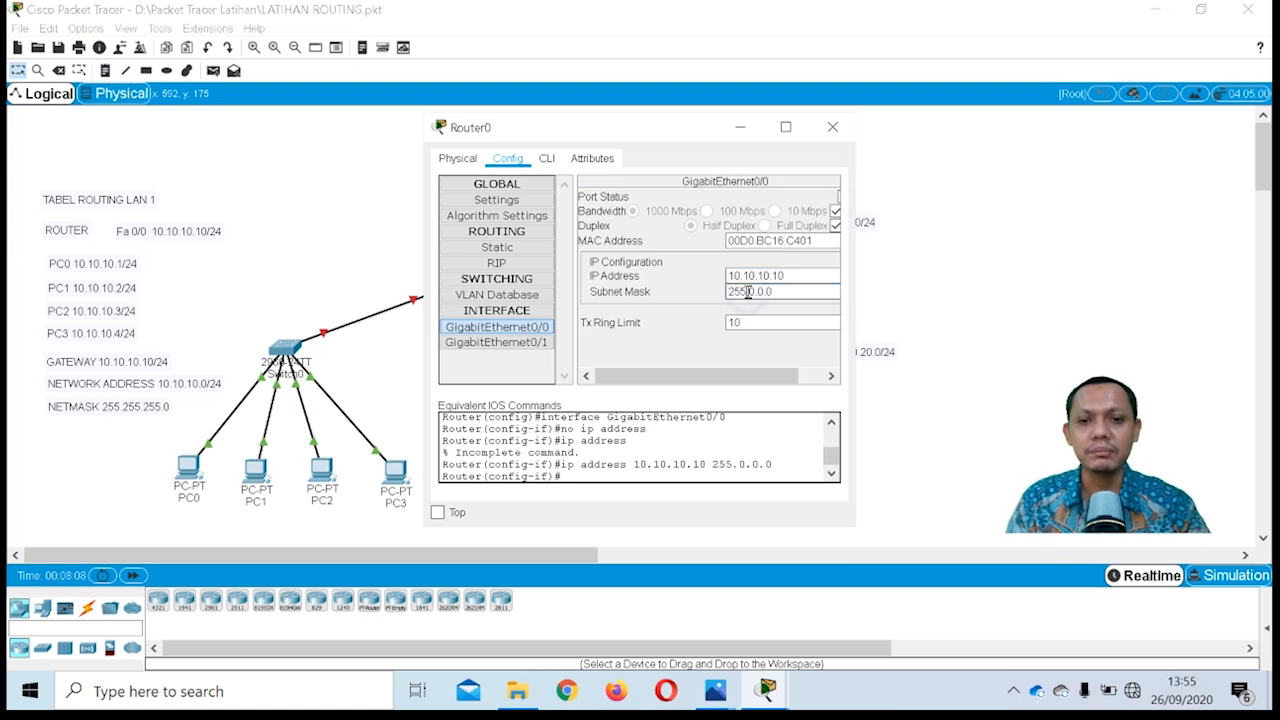
key("BackSpace")
type("255.")
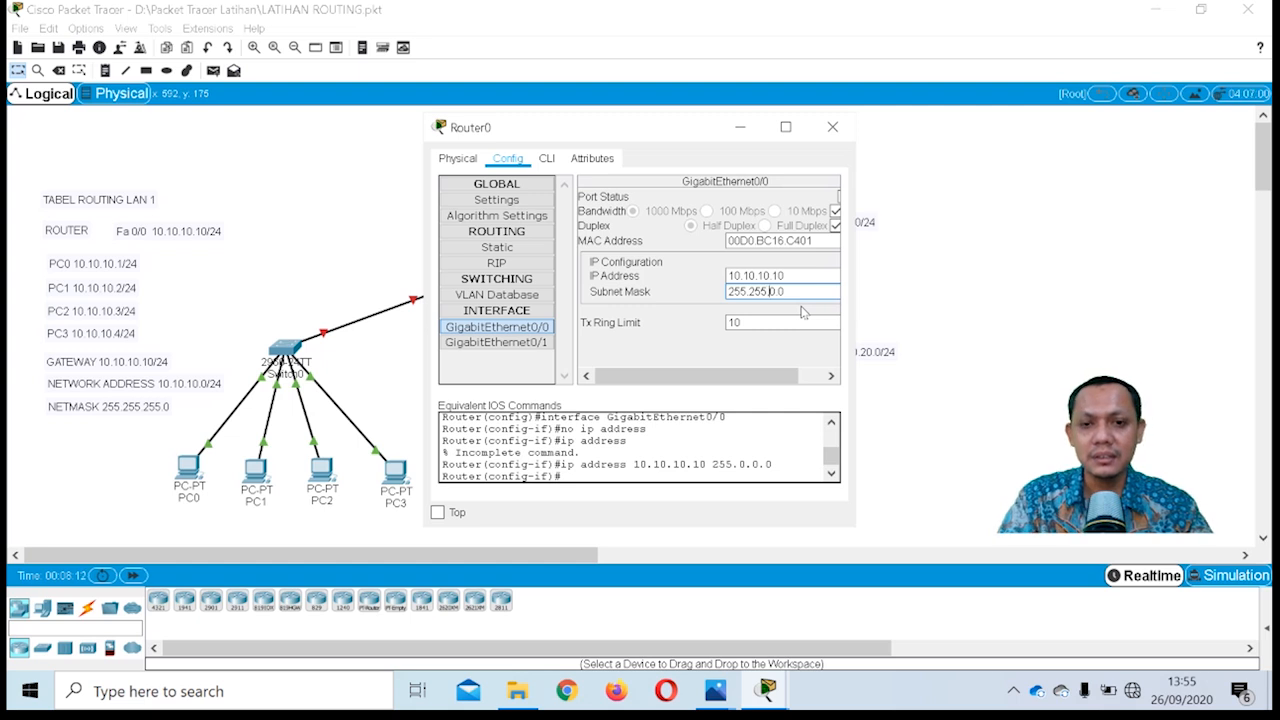
key("BackSpace")
type("255.")
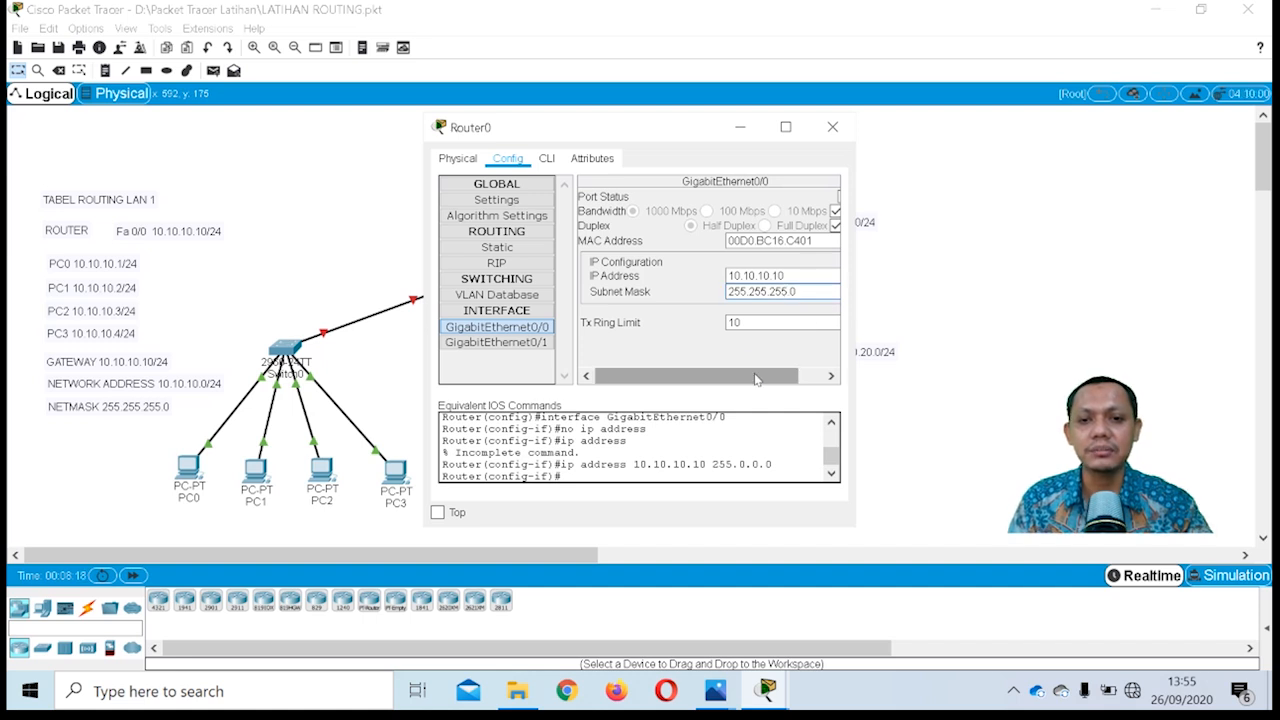
left_click_drag(756, 378, 800, 365)
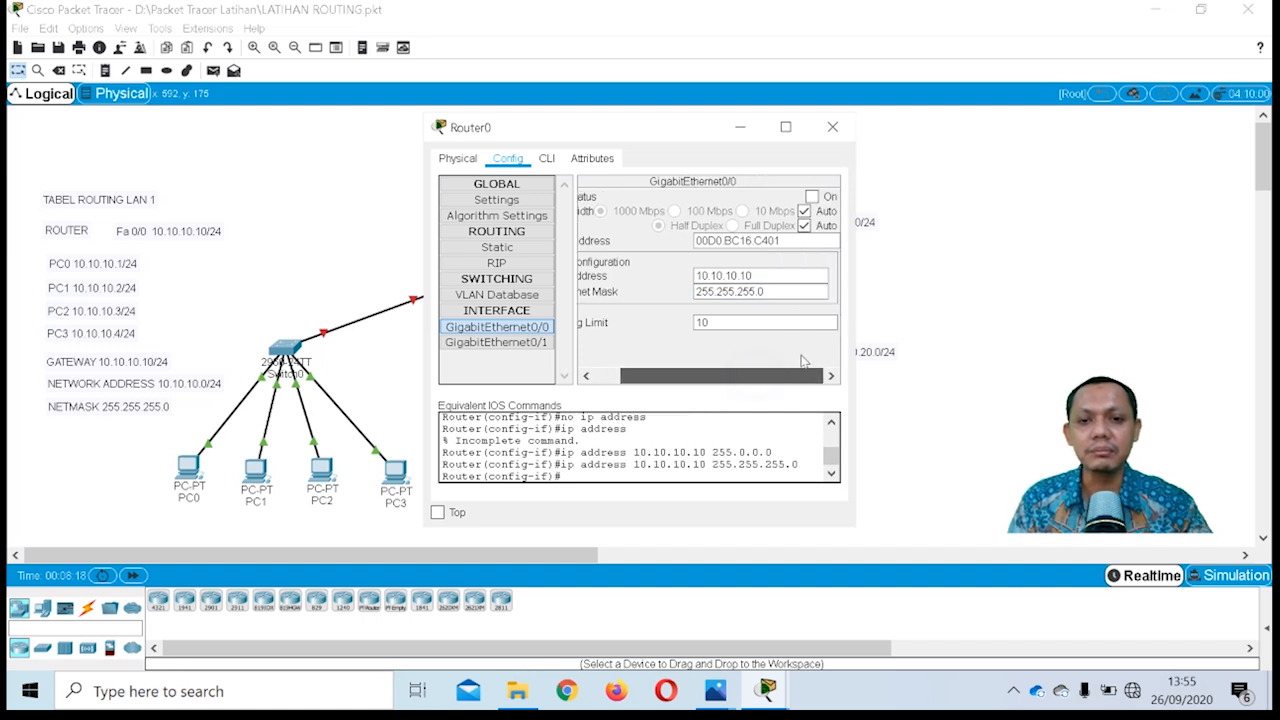
left_click(812, 197)
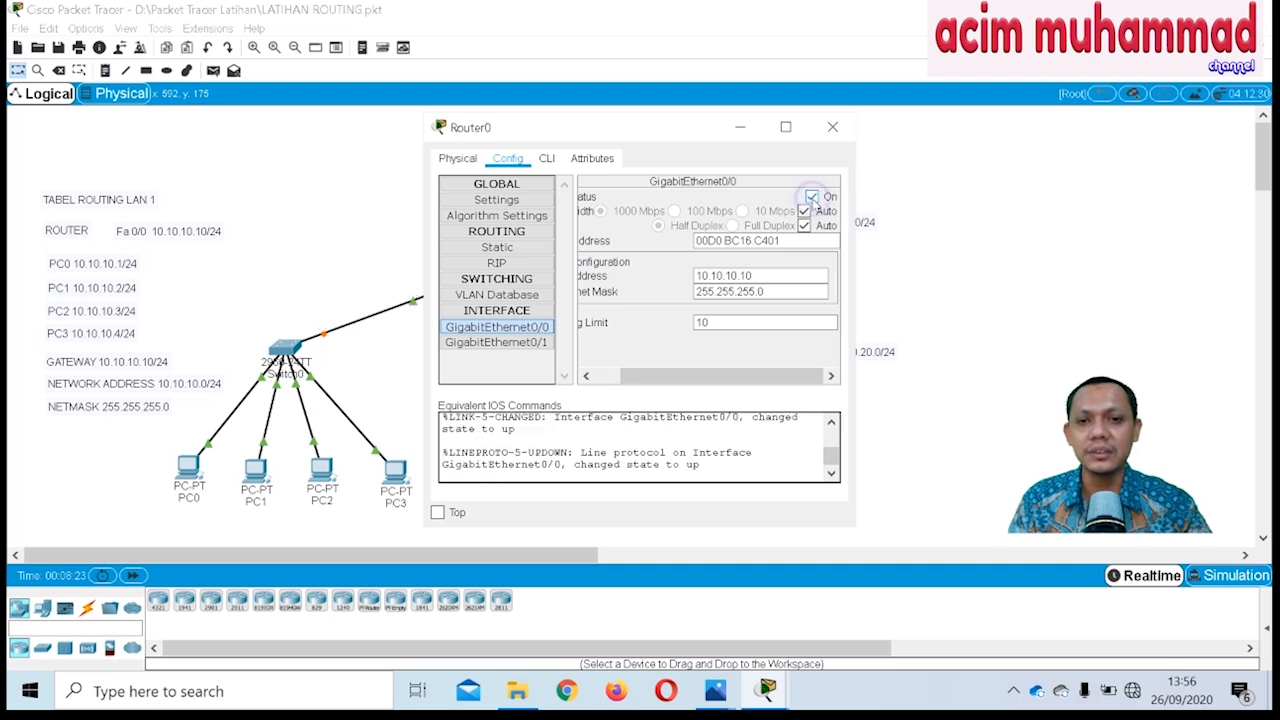
Set Router0's GigabitEthernet0/1 interface to IP address 20.20.20.20 with subnet mask 255.255.255.0.
left_click(509, 345)
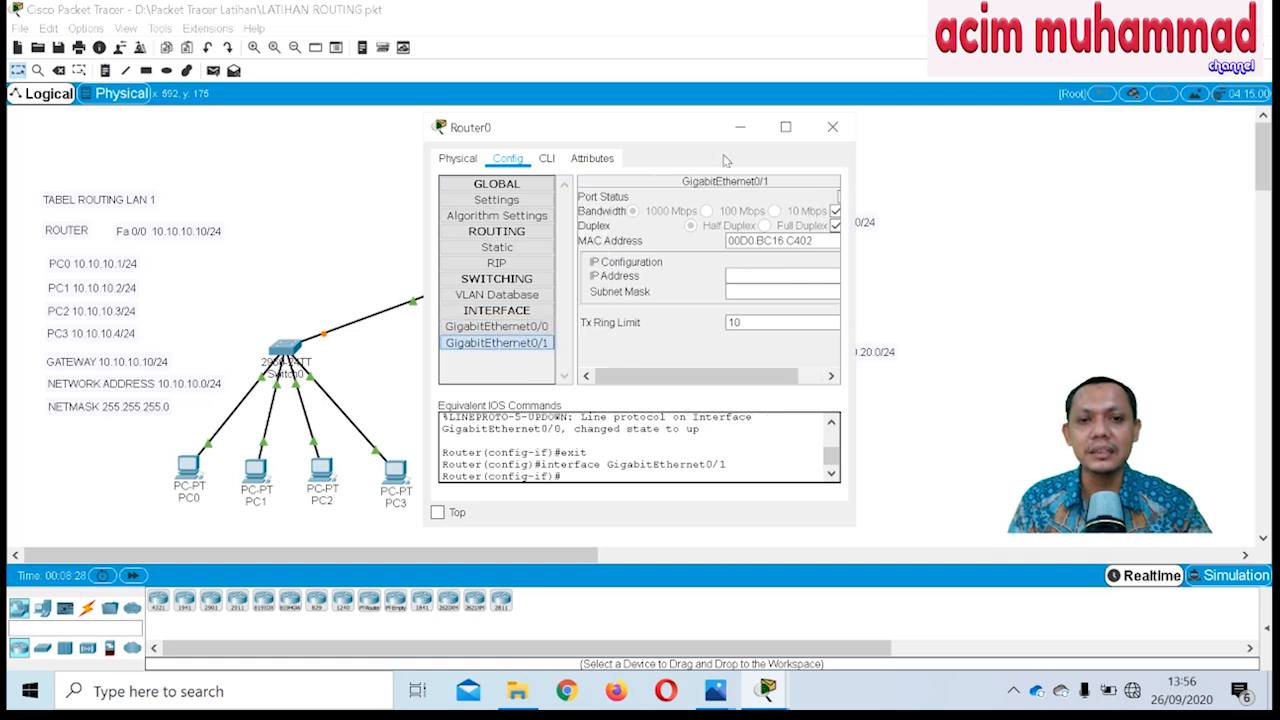
left_click_drag(678, 118, 360, 150)
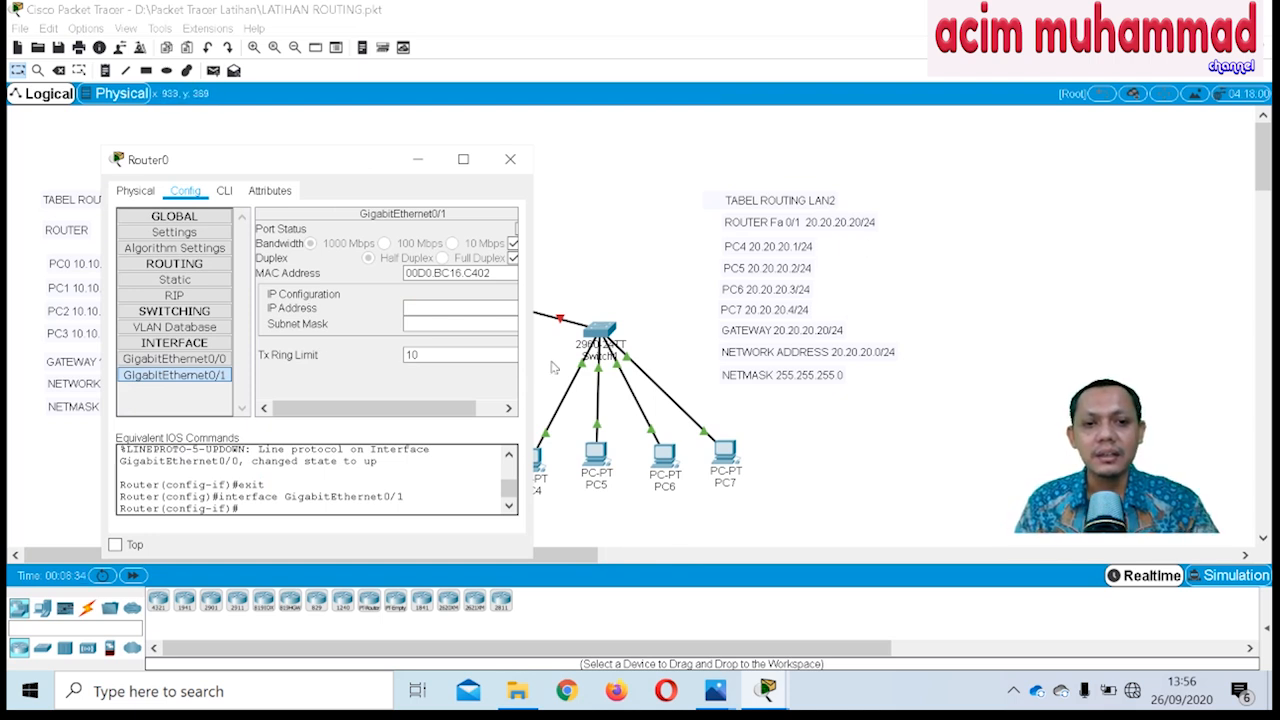
left_click(446, 312)
type("20.20.2")
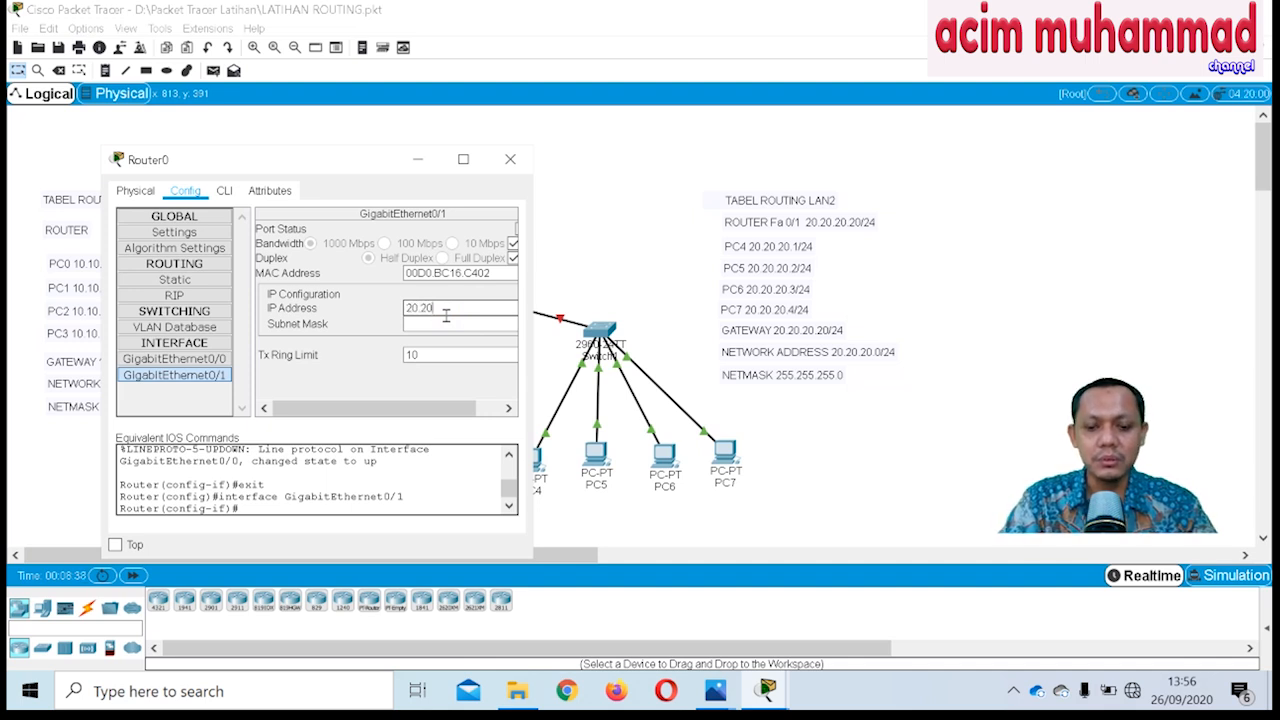
type("0.20")
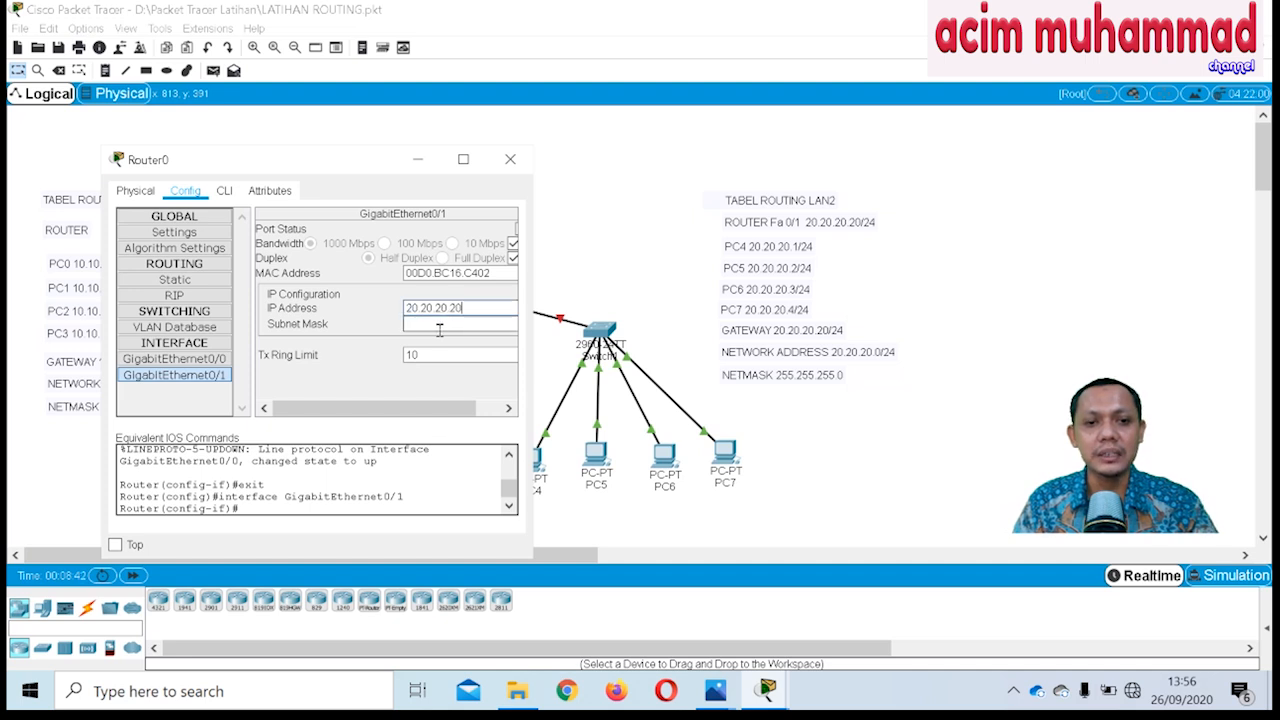
left_click(439, 327)
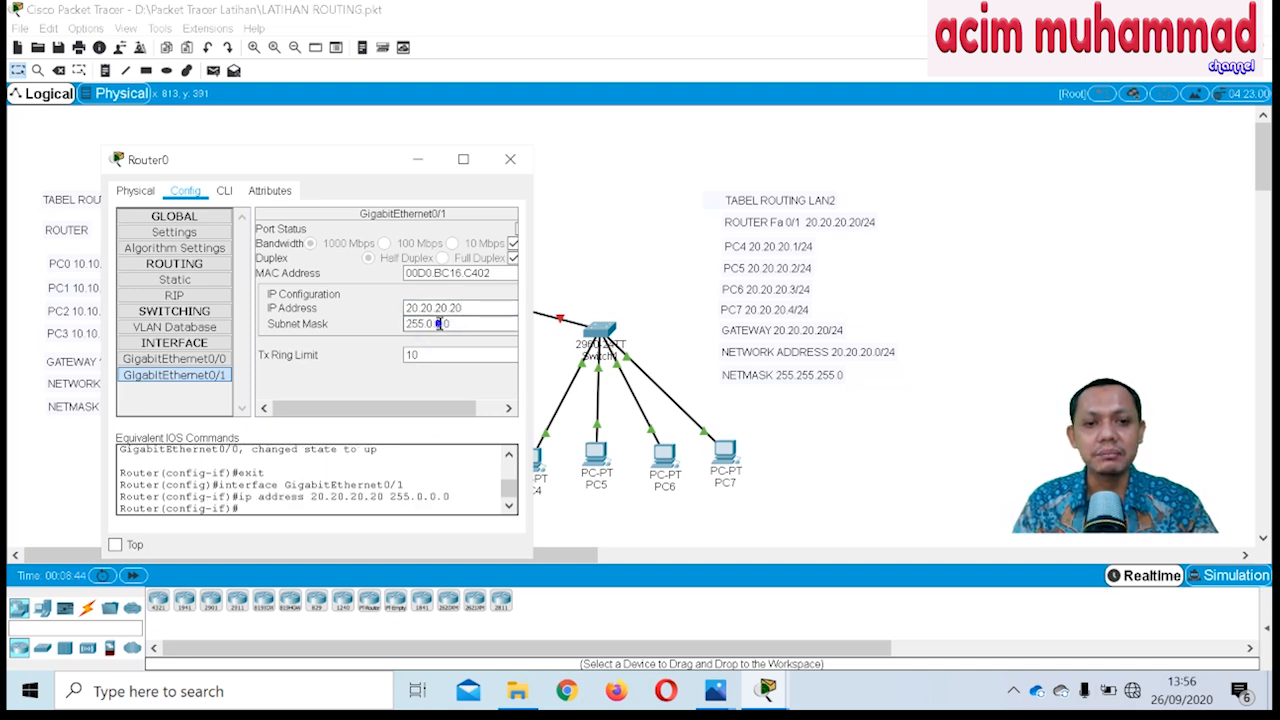
type("255")
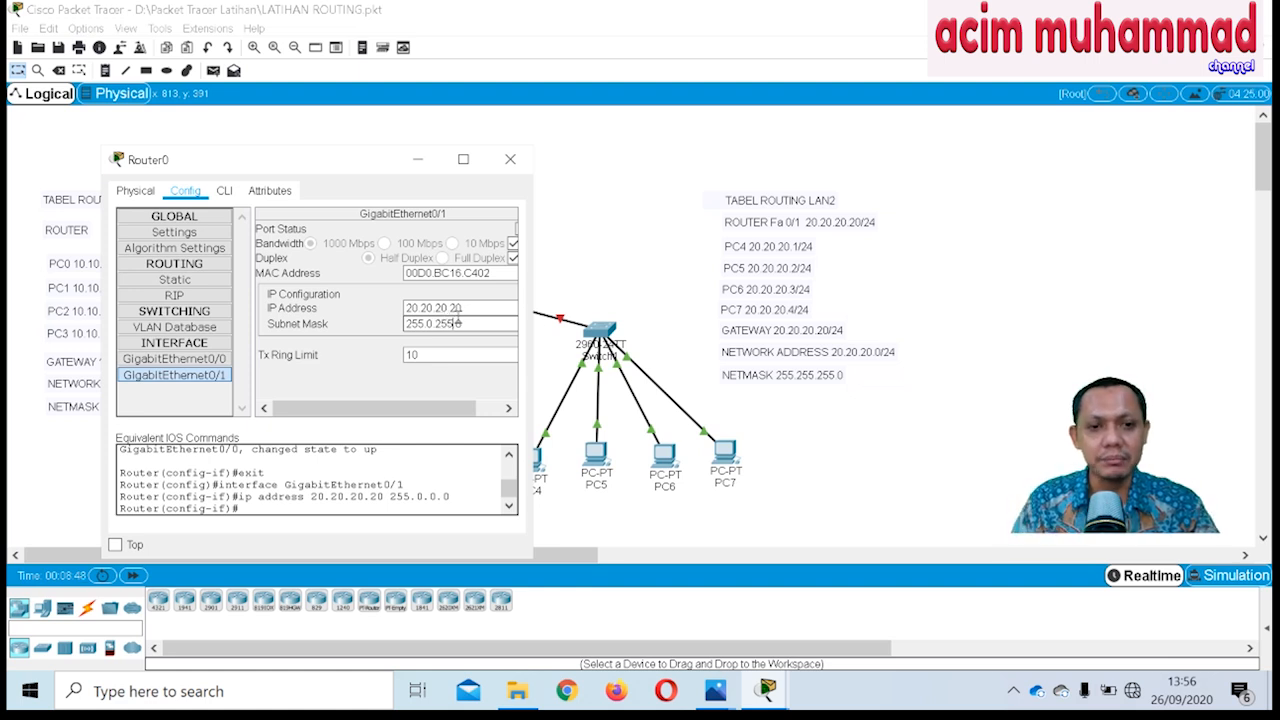
key("BackSpace")
type("255.255.")
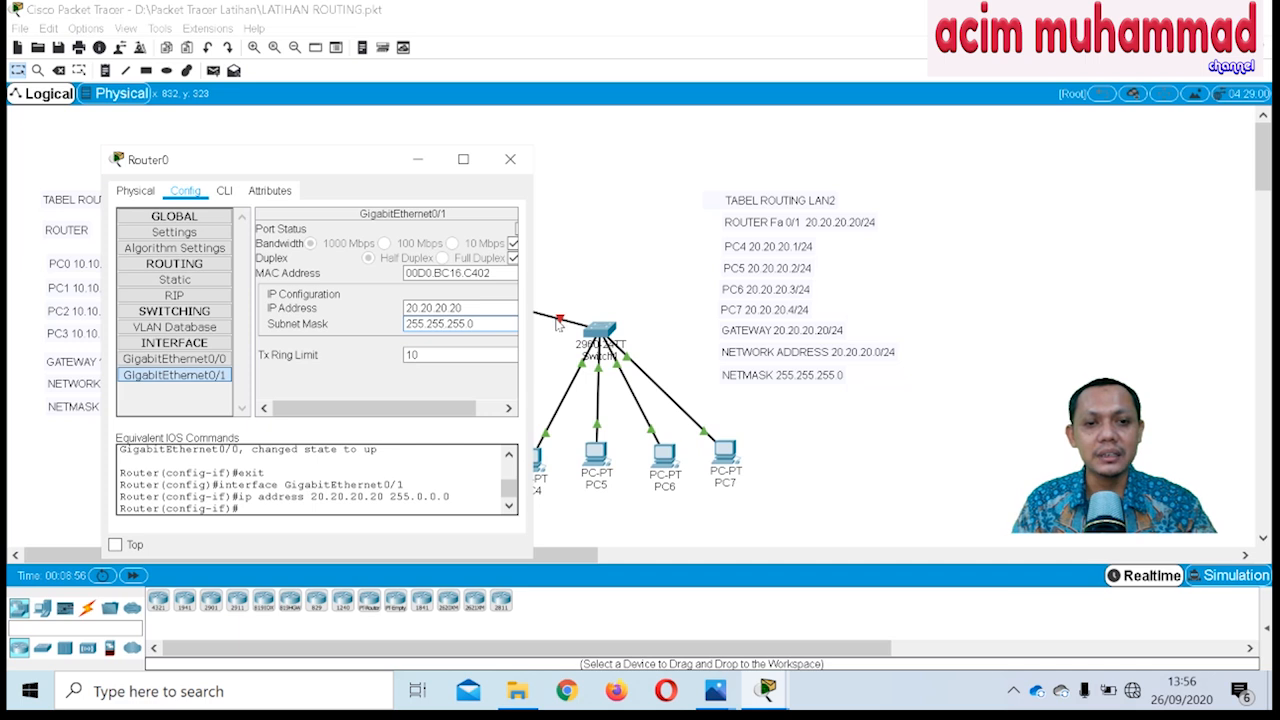
Turn on the port status of GigabitEthernet0/1 and close the Router0 window.
left_click(433, 408)
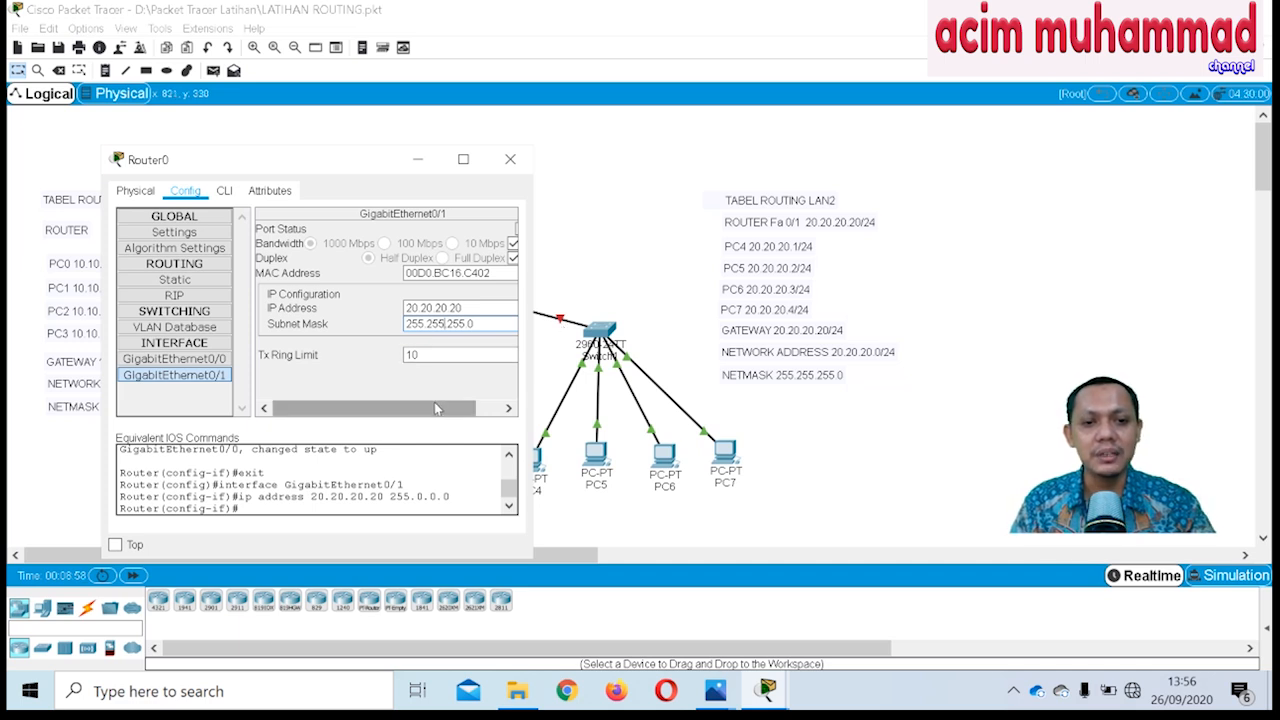
left_click_drag(433, 408, 458, 408)
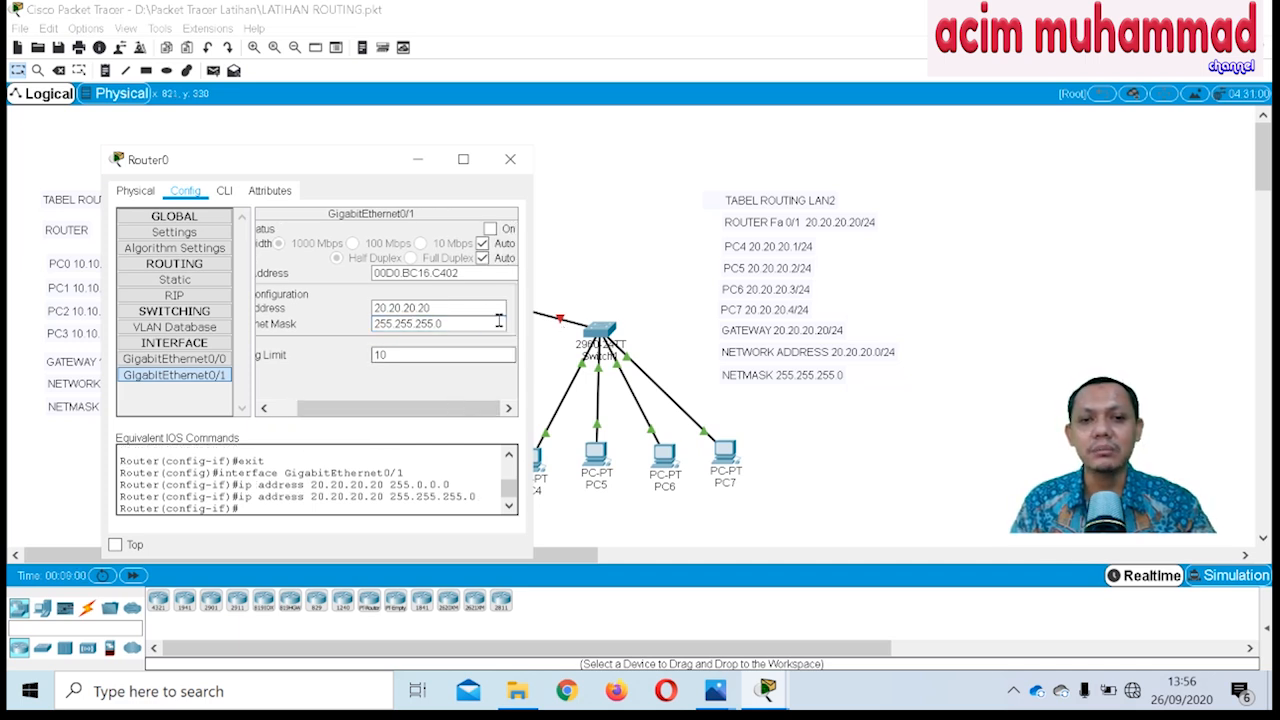
left_click(490, 229)
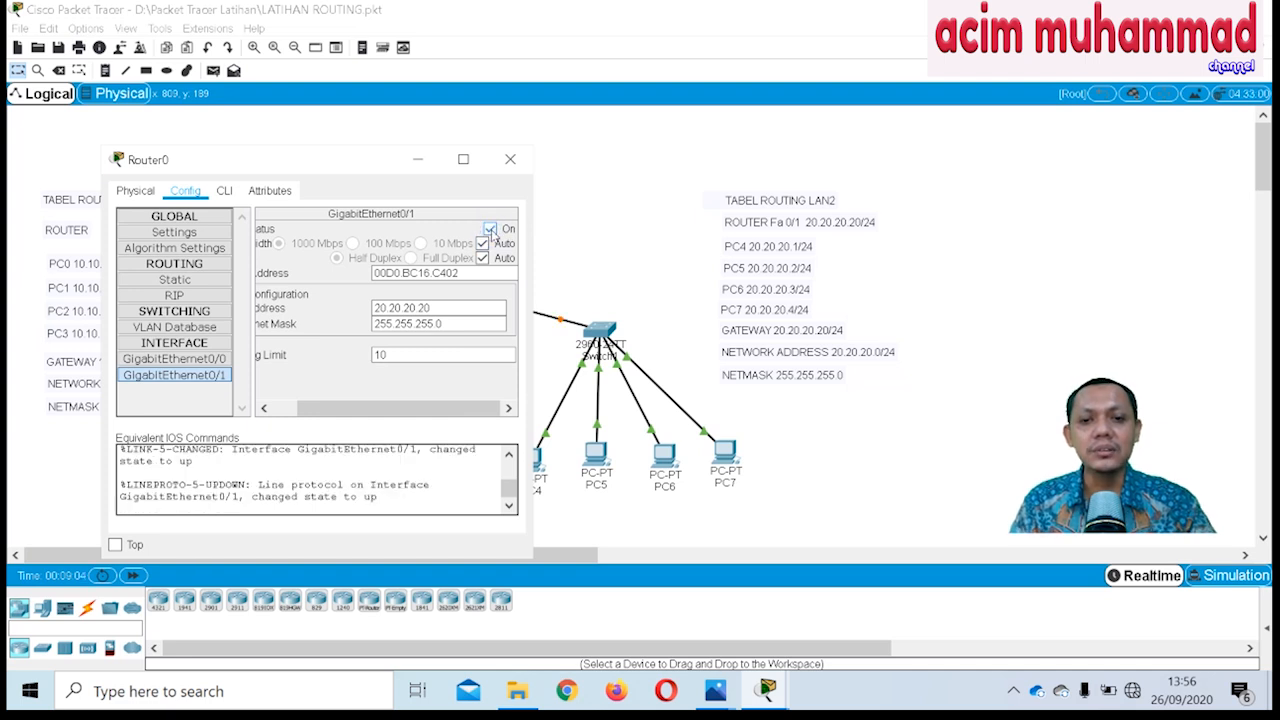
left_click_drag(350, 165, 808, 114)
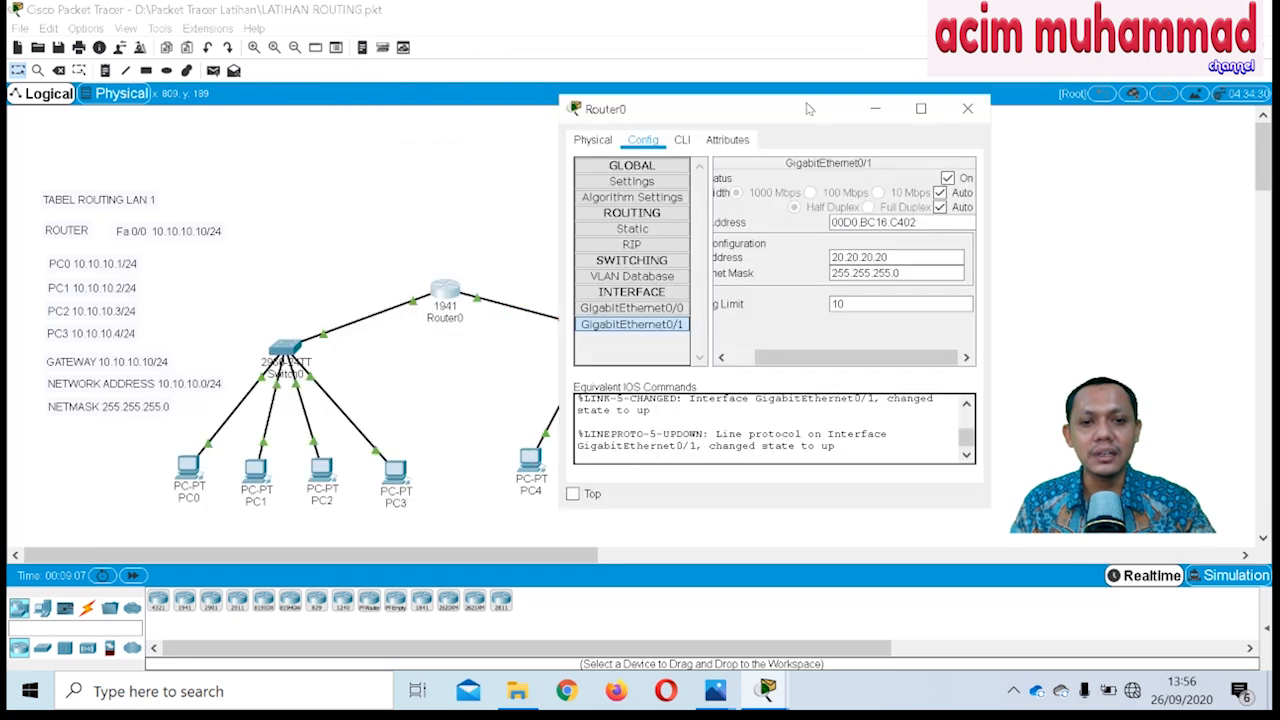
left_click(970, 110)
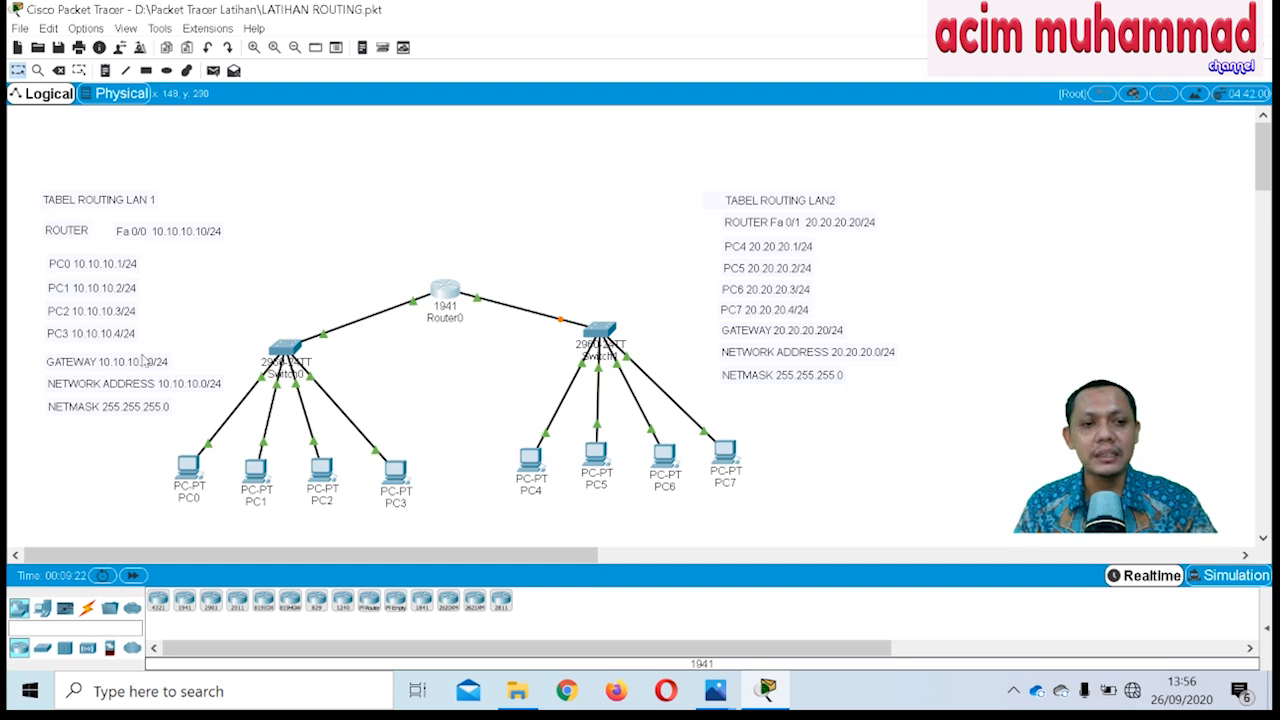
Open the IP configuration of PC0 and set its static IP address to 10.10.10.1.
left_click(185, 470)
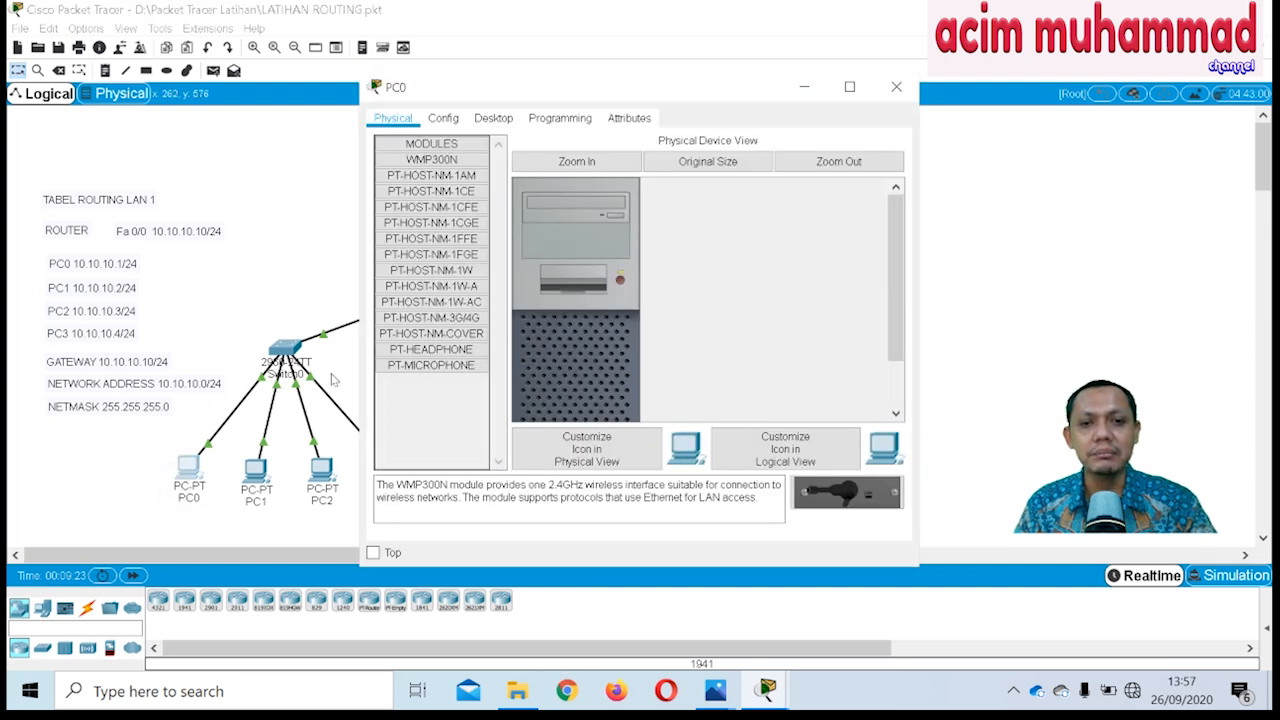
left_click_drag(660, 88, 725, 73)
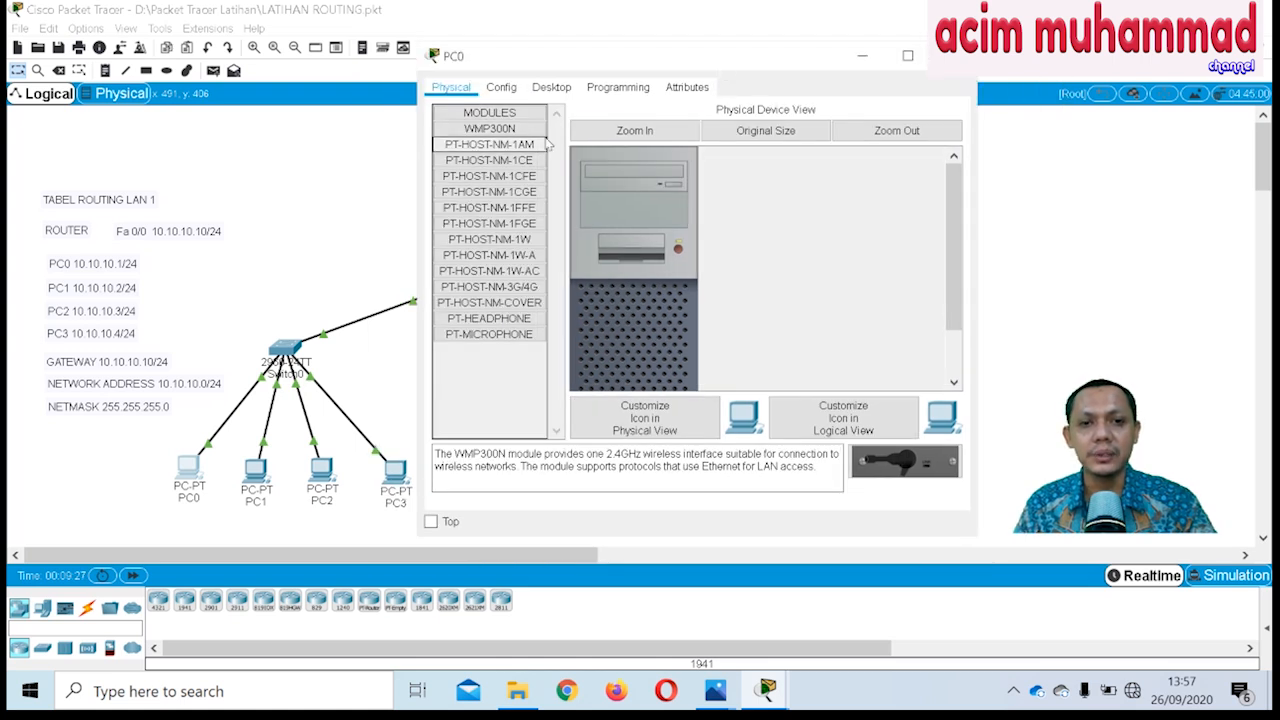
left_click(561, 89)
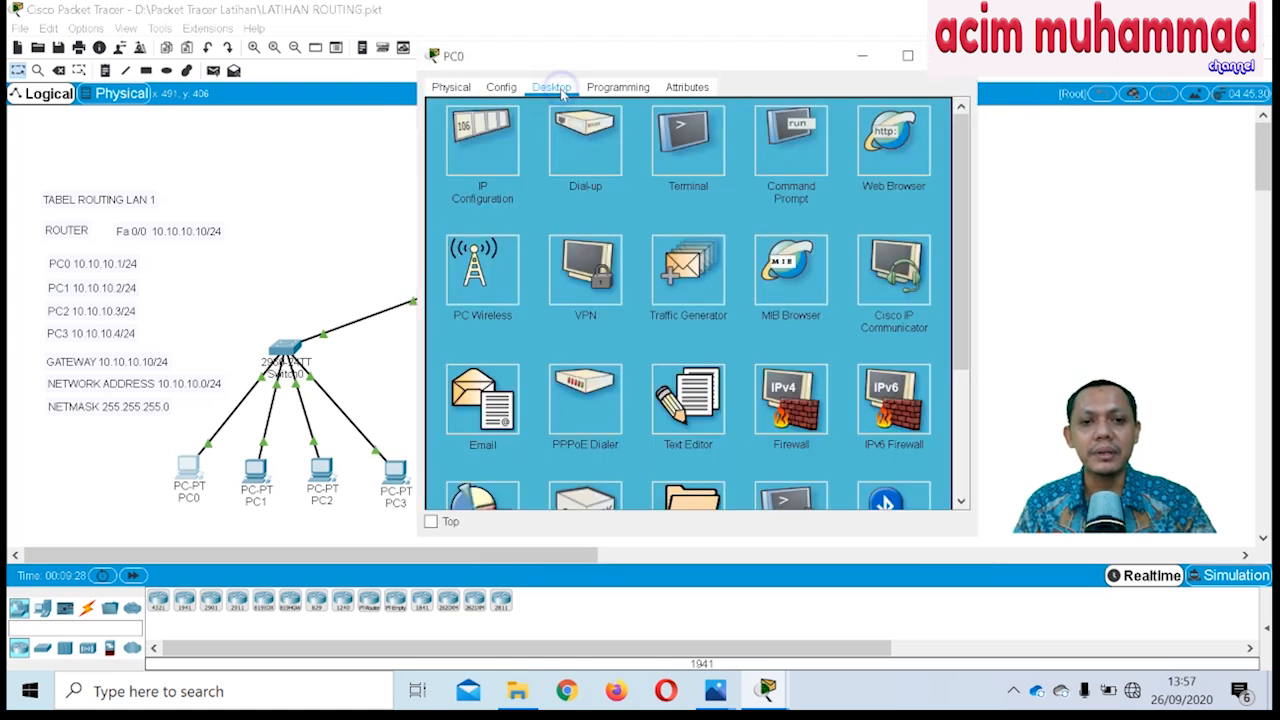
left_click(489, 151)
left_click(621, 191)
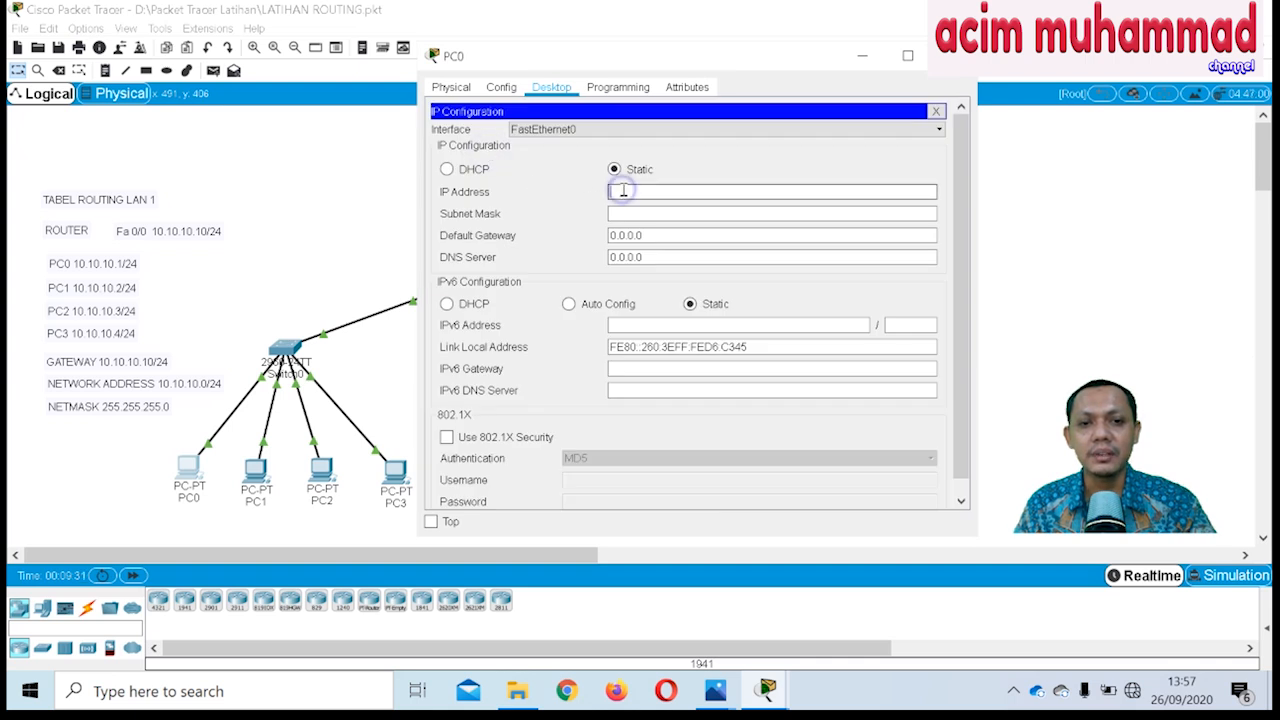
type("10.10.10.1")
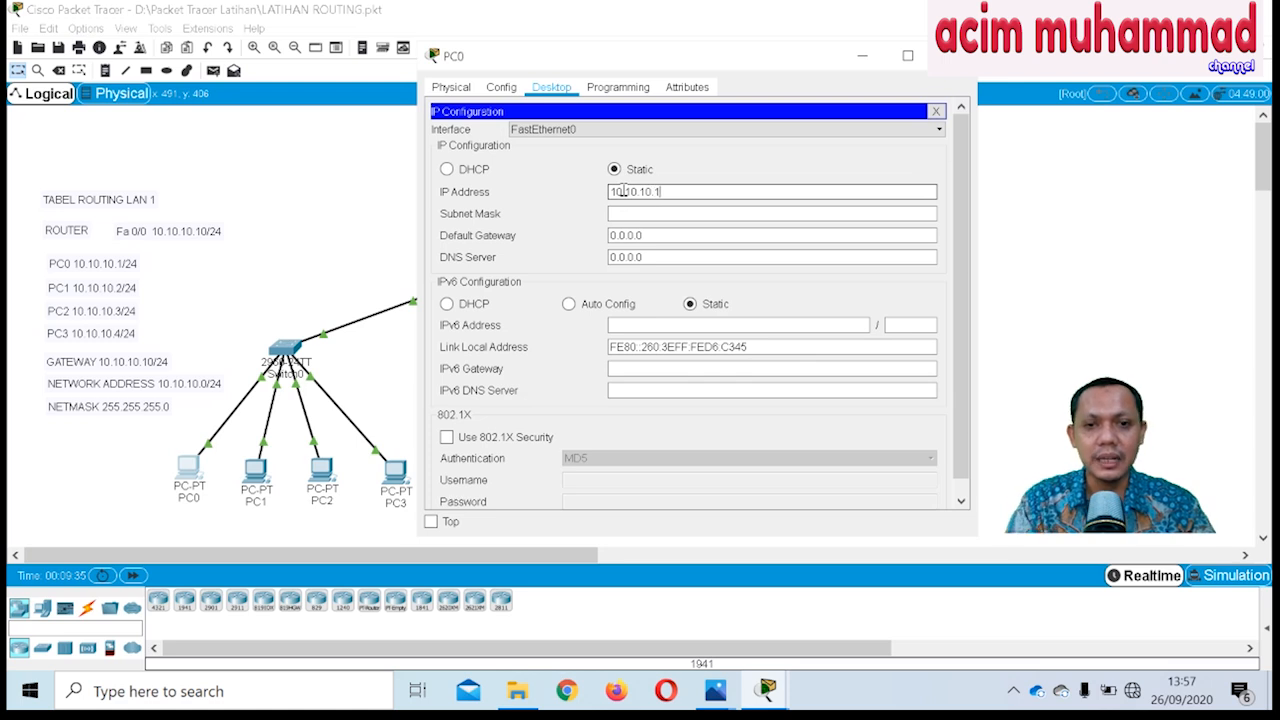
Set PC0's subnet mask to 255.255.255.0.
left_click(618, 213)
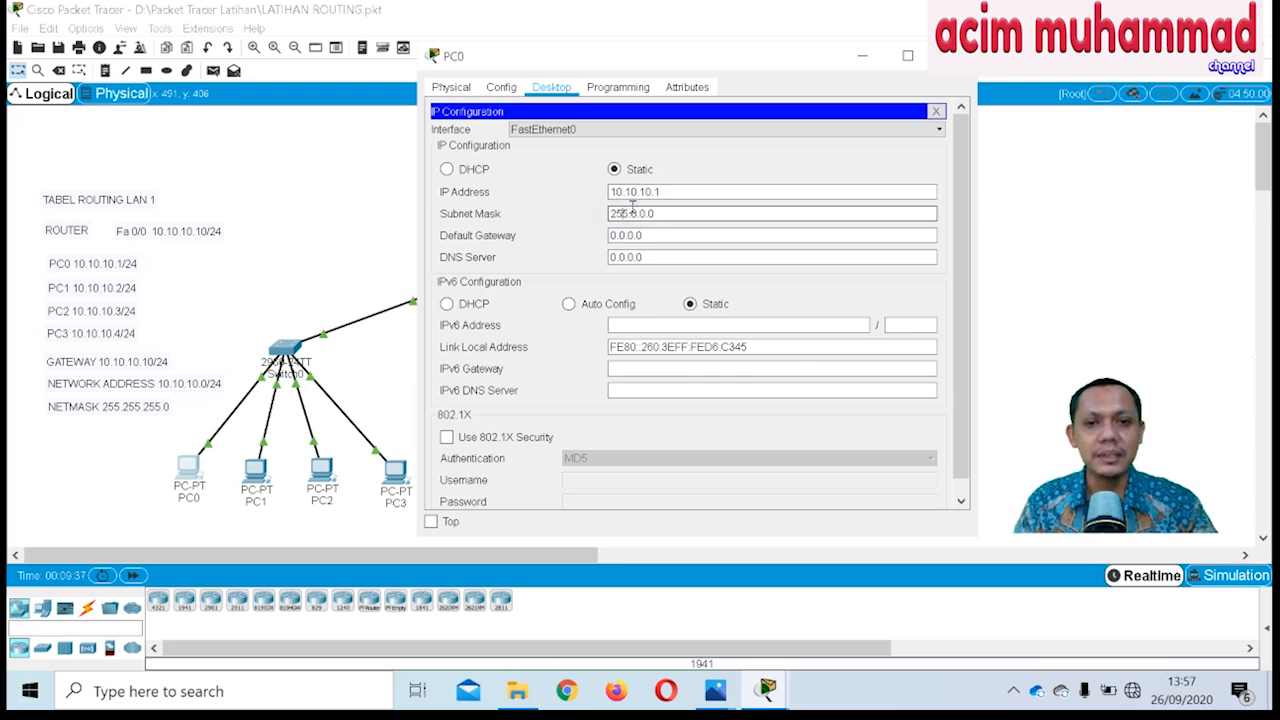
left_click(632, 212)
key("BackSpace")
type("255.")
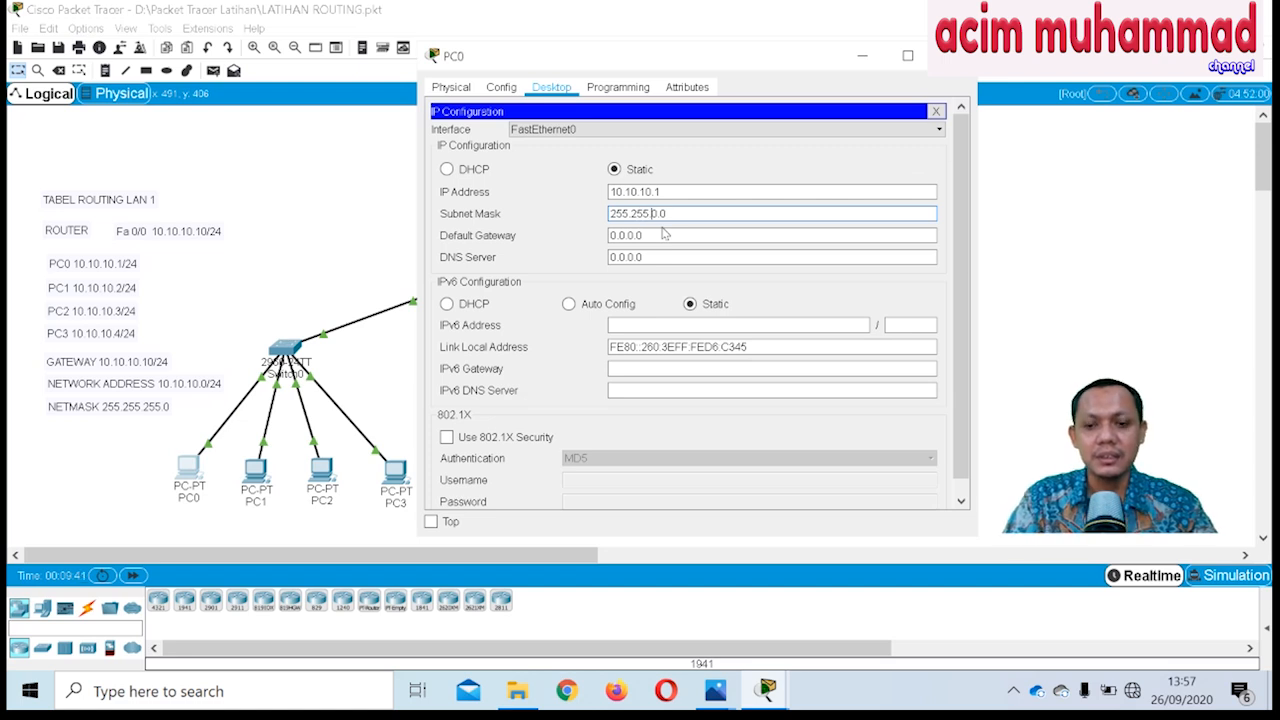
key("Delete")
type("255.")
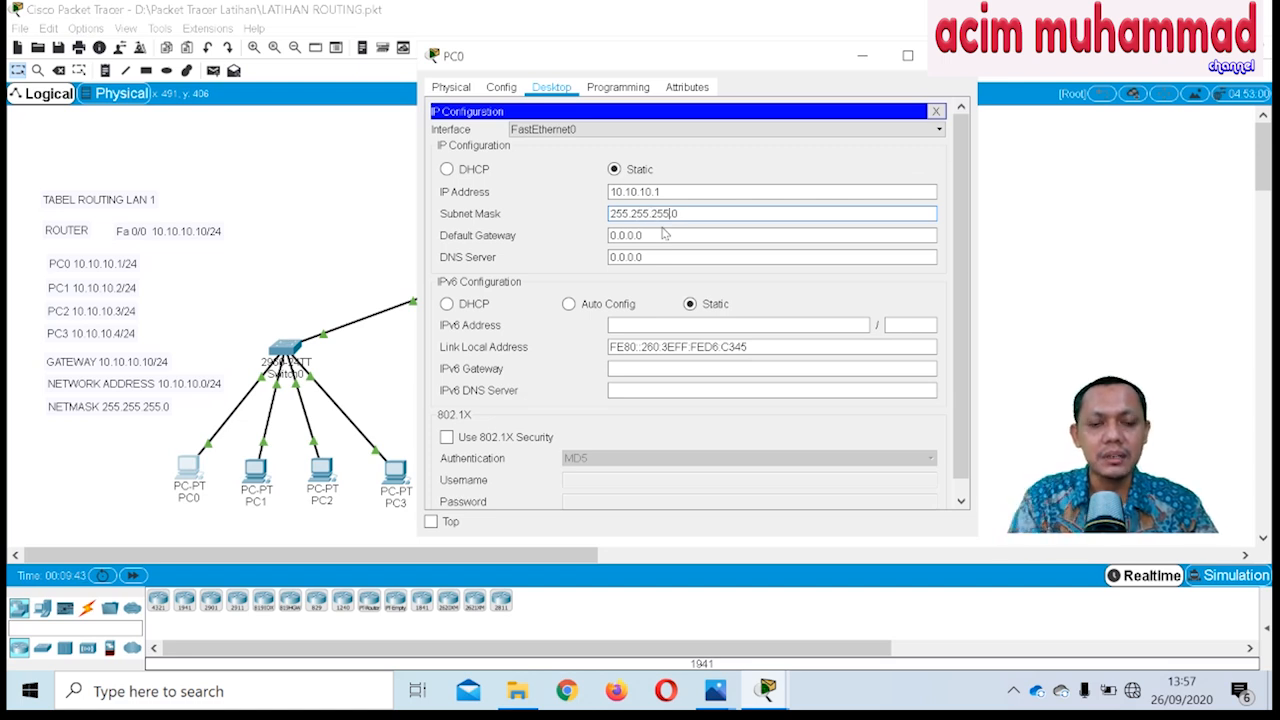
Set PC0's default gateway to 10.10.10.10 and close the PC0 window.
left_click(662, 235)
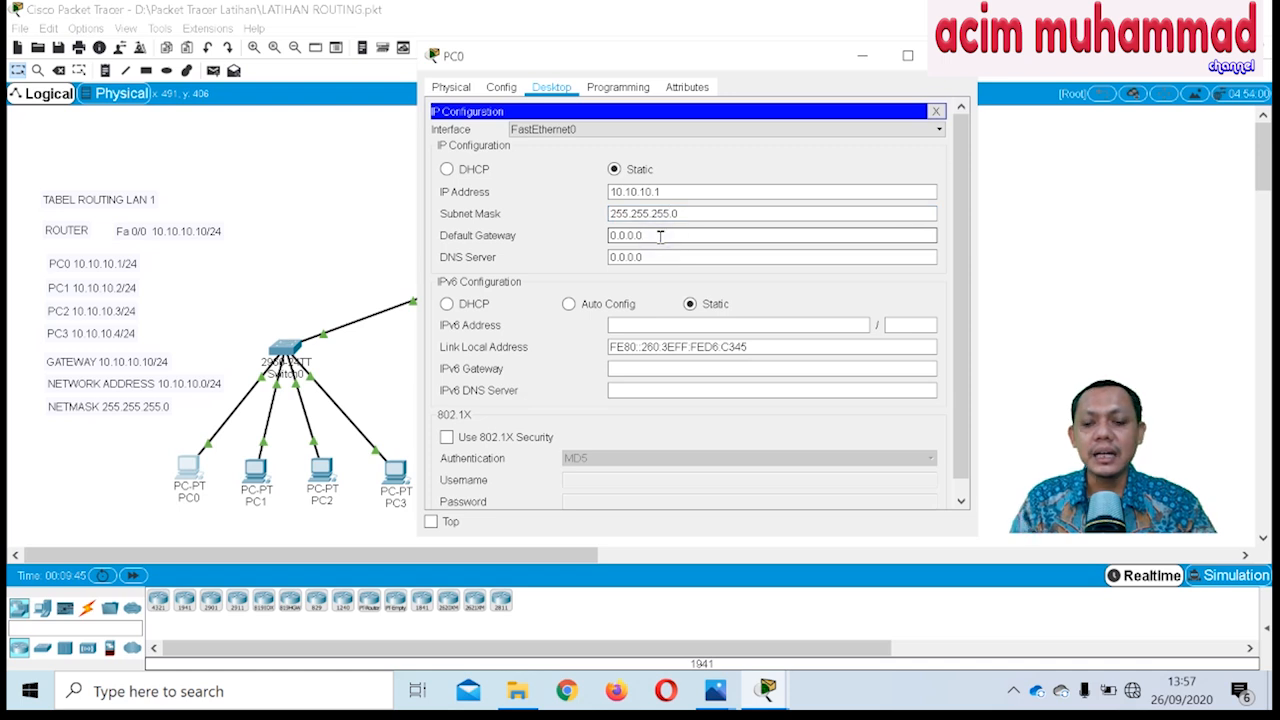
key("BackSpace")
key("BackSpace")
key("BackSpace")
key("BackSpace")
key("BackSpace")
key("BackSpace")
key("BackSpace")
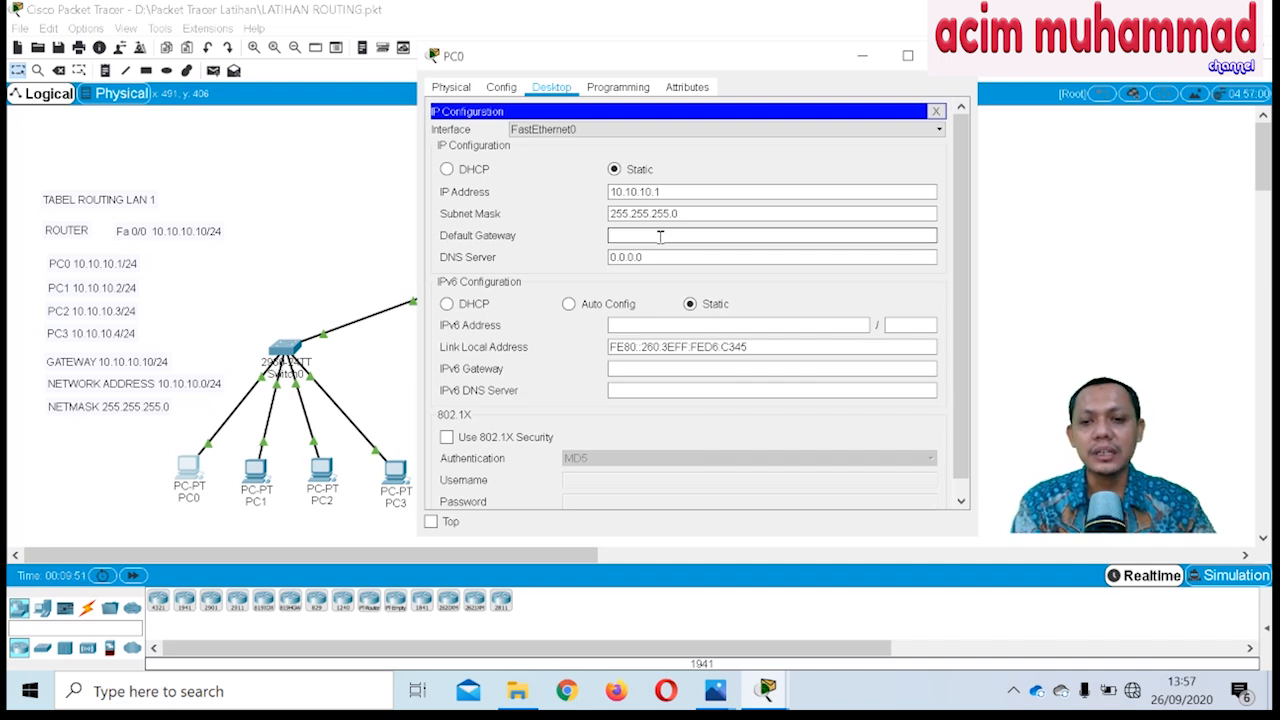
type("10.10.10.10")
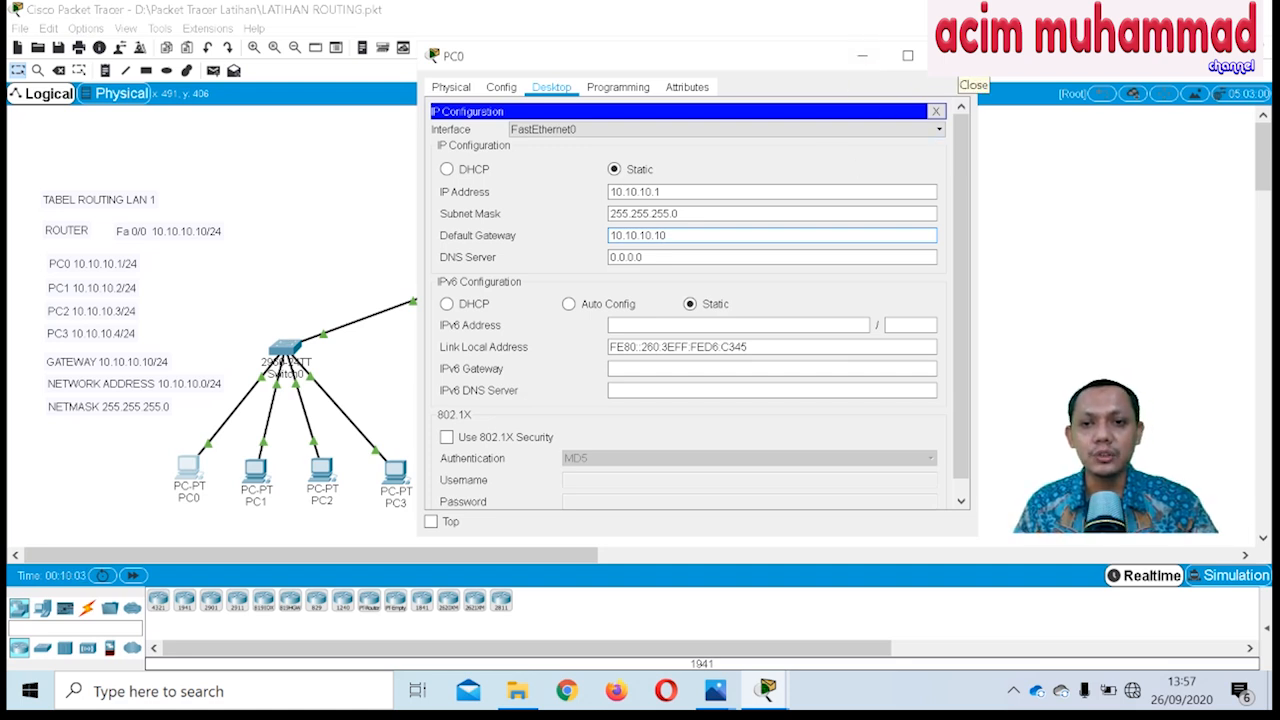
left_click(953, 56)
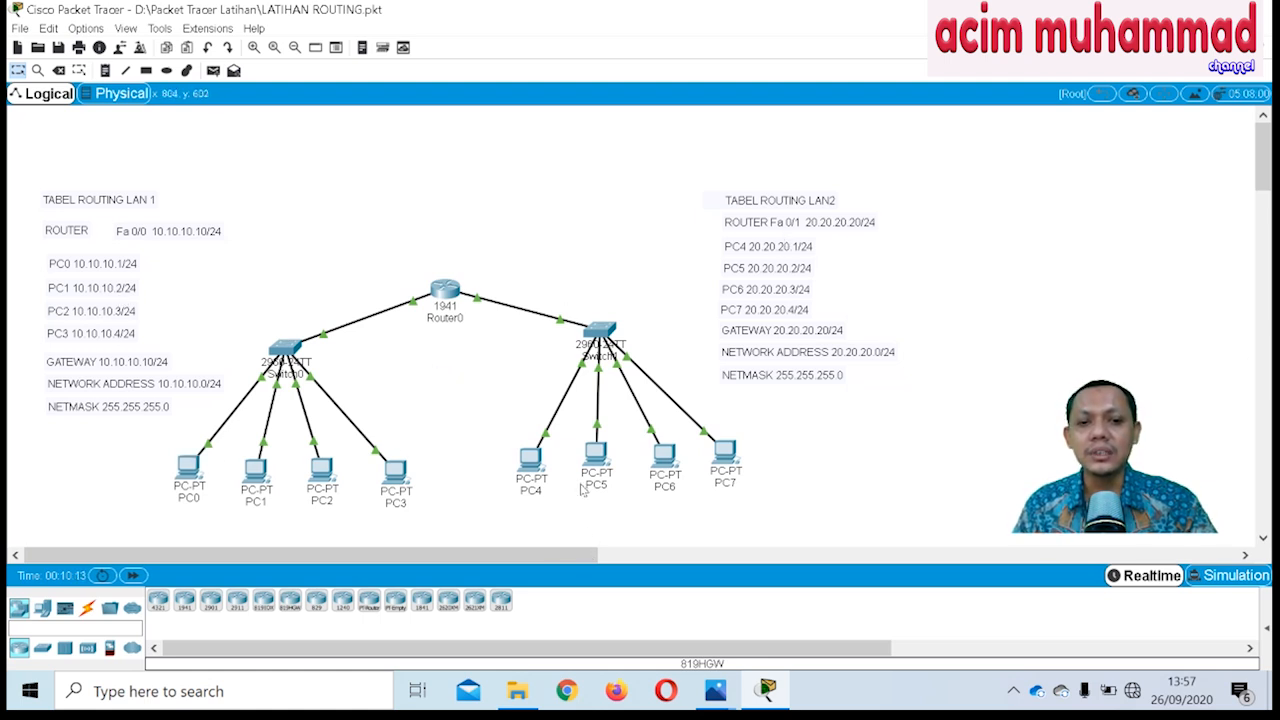
Open the IP configuration of PC4 and set its static IP address to 20.20.20.1.
left_click(530, 462)
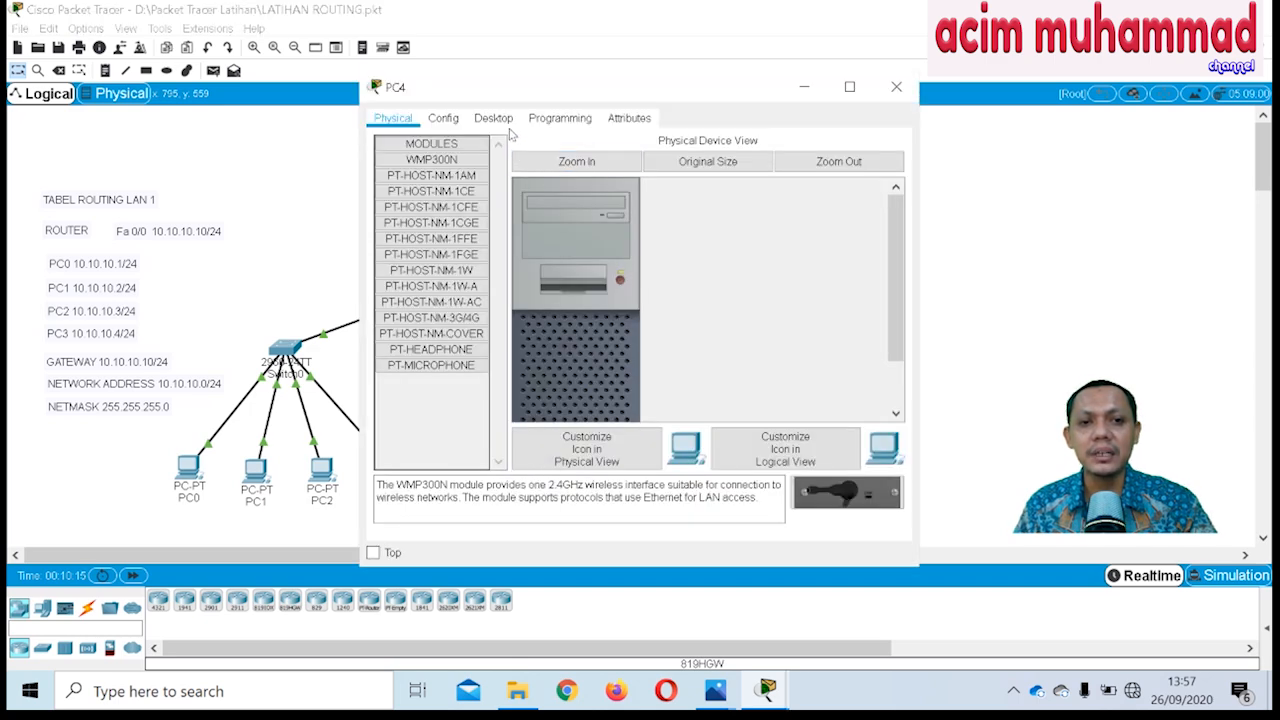
left_click(494, 118)
left_click(432, 195)
left_click(555, 224)
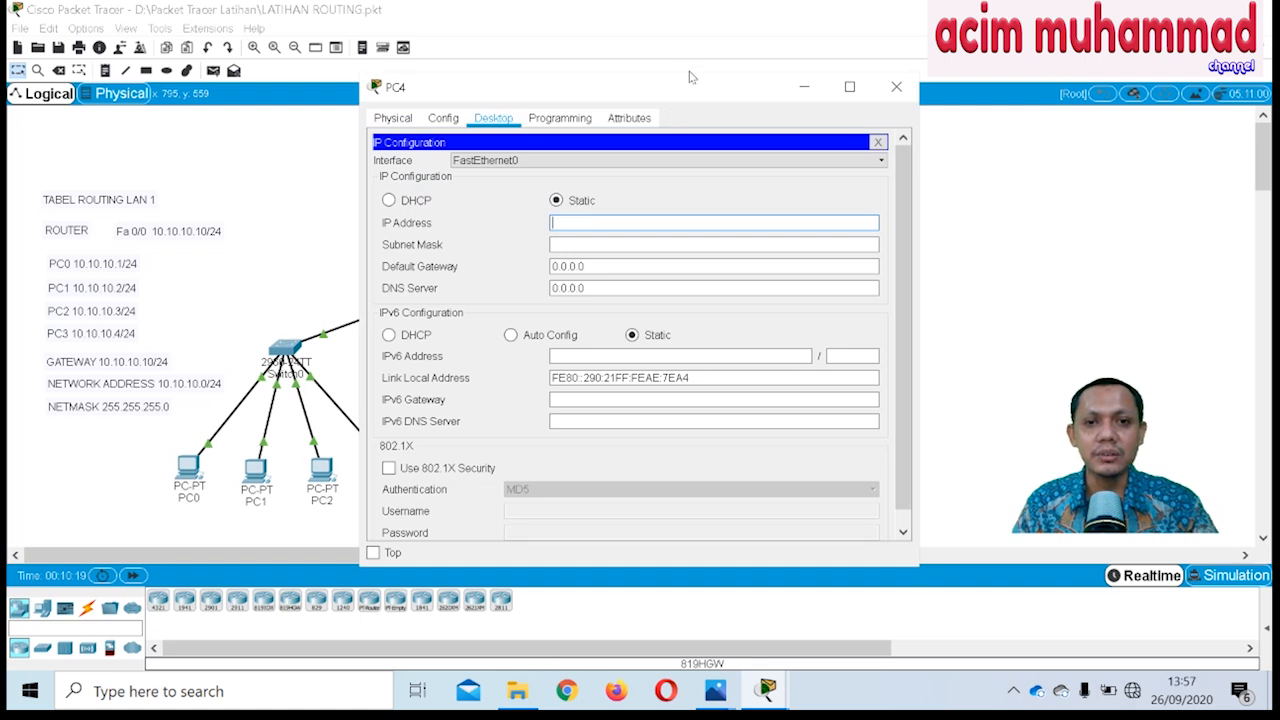
left_click_drag(712, 86, 424, 146)
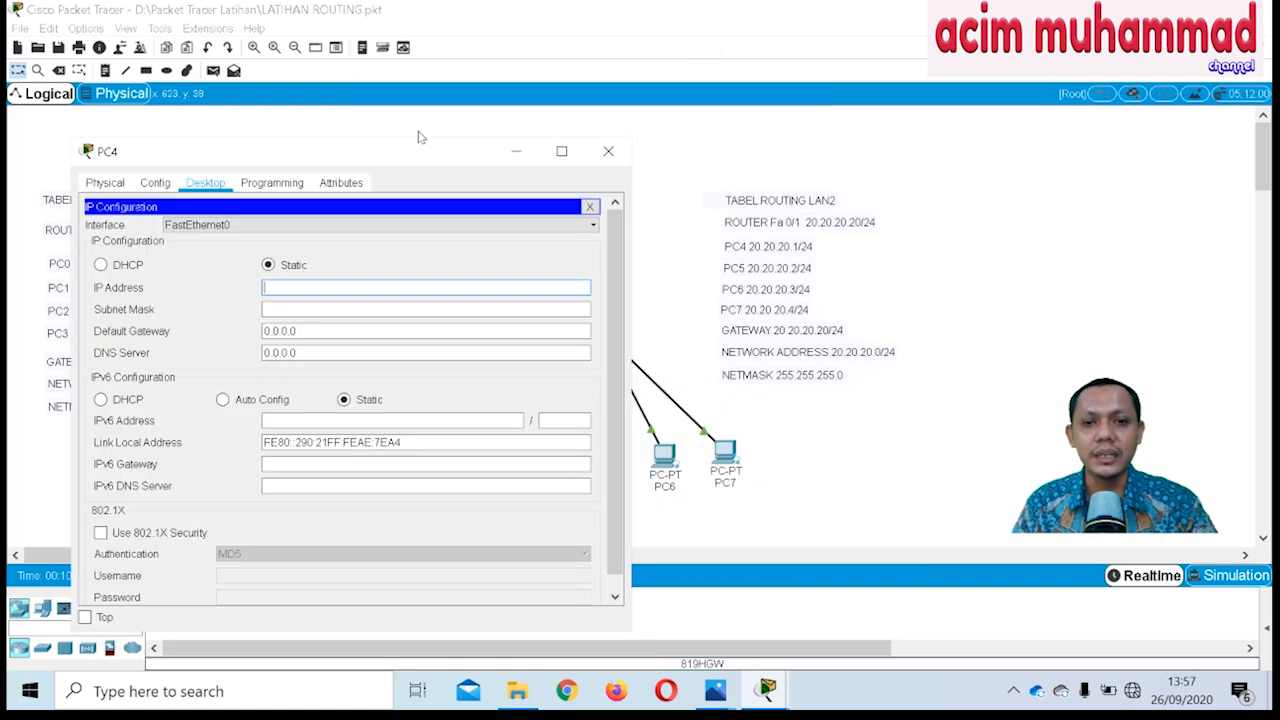
left_click(332, 284)
type("20")
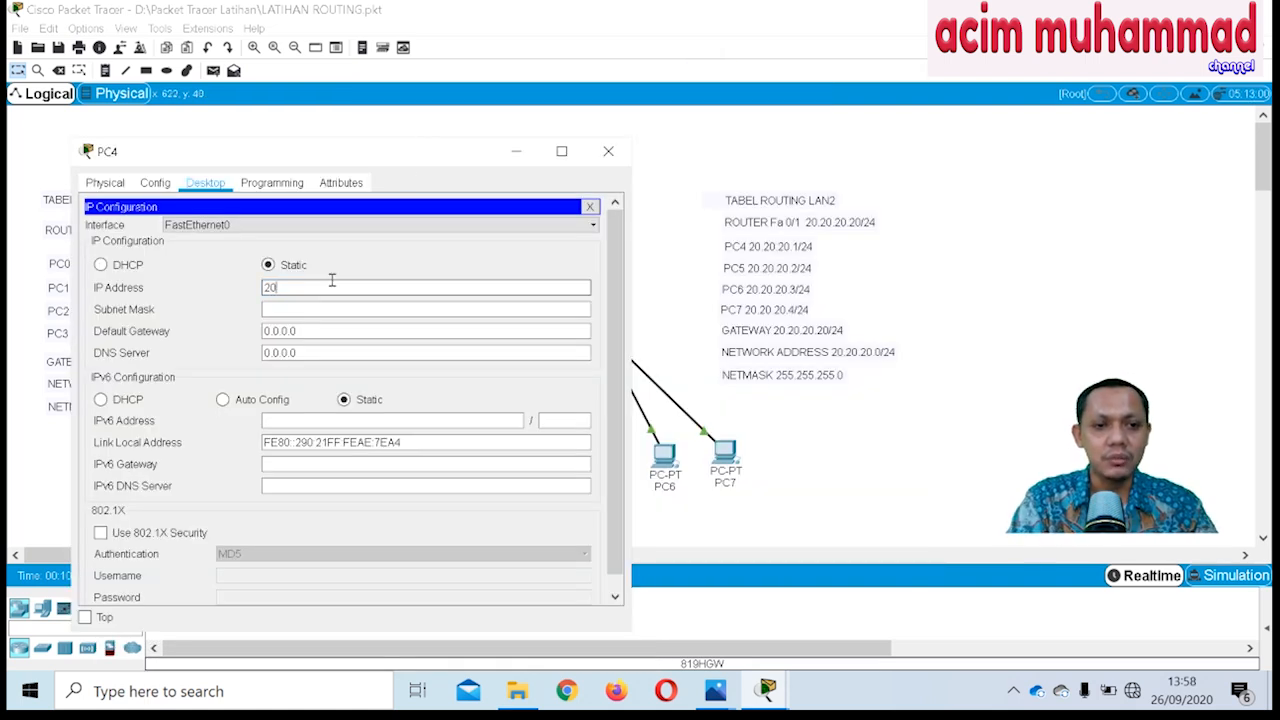
type(".20.20")
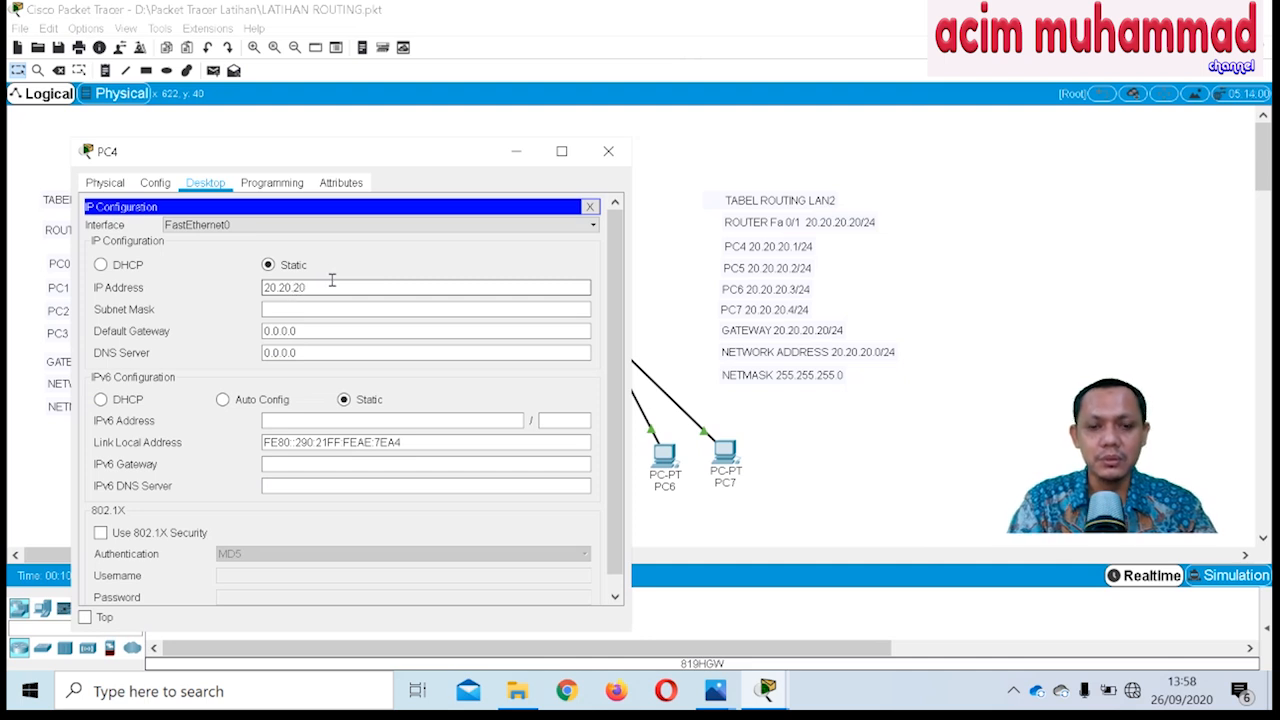
type(".1")
Set PC4's subnet mask to 255.255.255.0 and its default gateway to 20.20.20.20, closing the PC4 window when done.
left_click(290, 309)
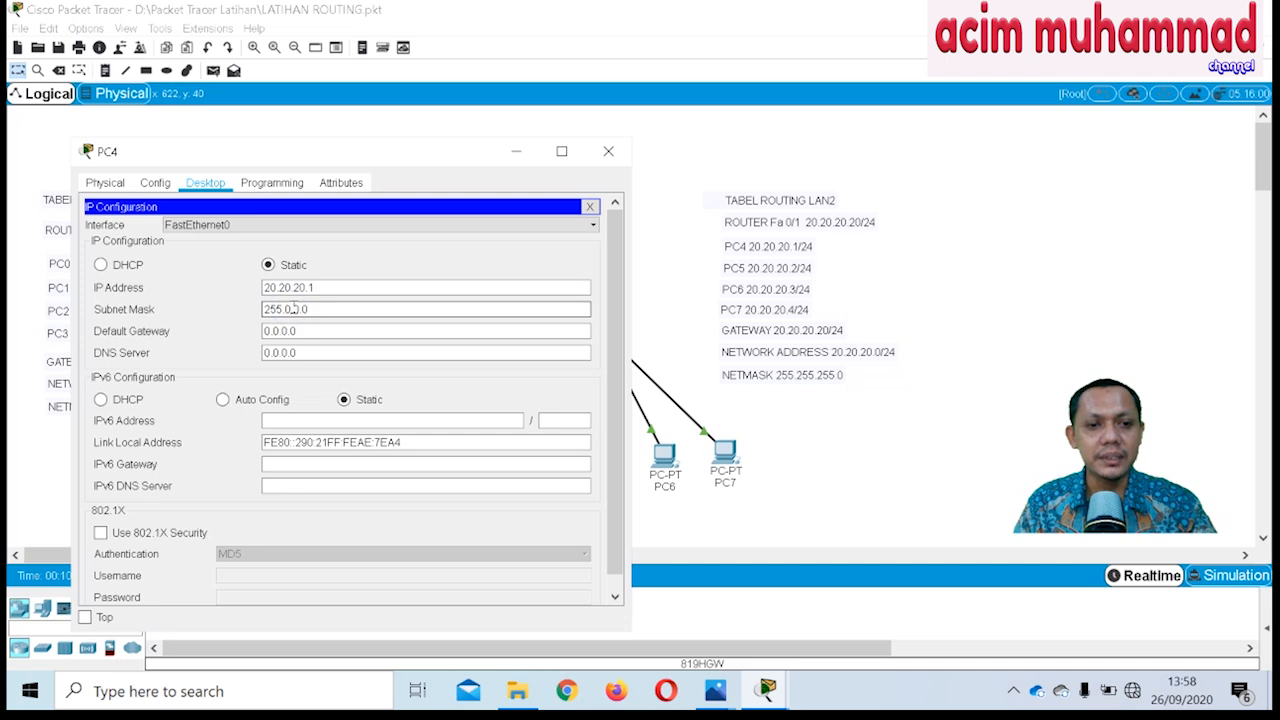
double_click(291, 309)
type("255.")
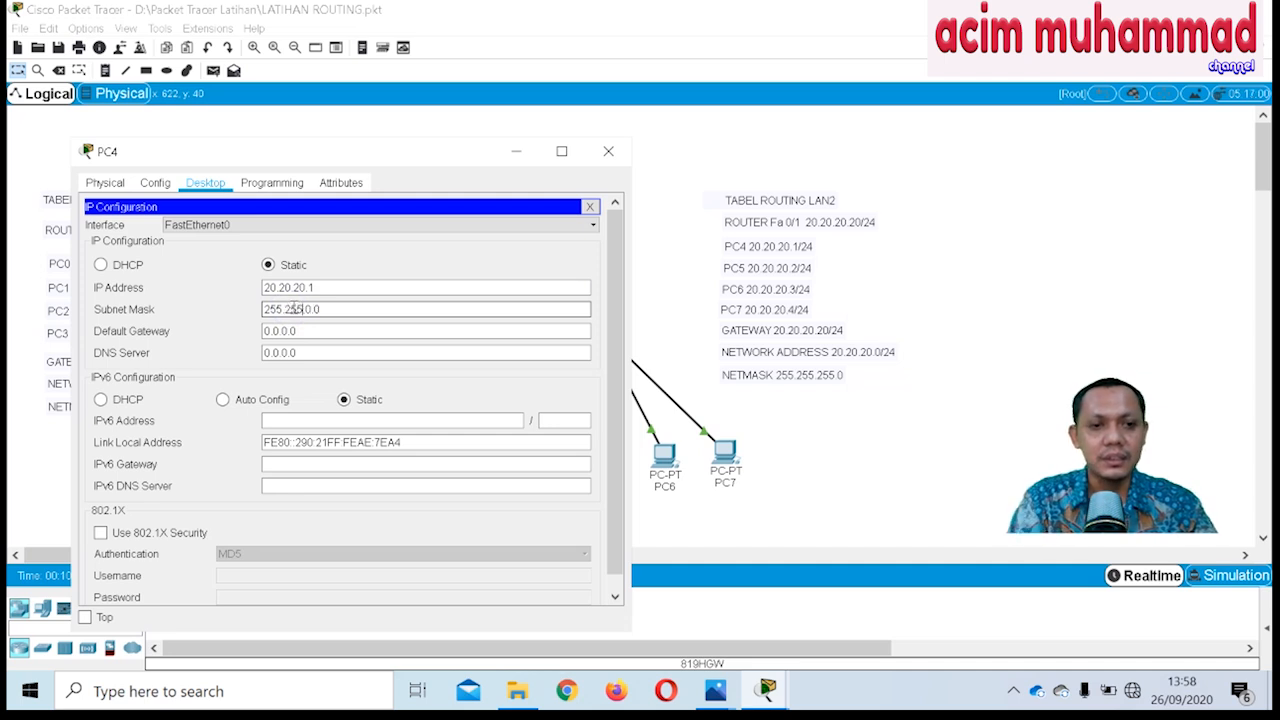
key("BackSpace")
type("2")
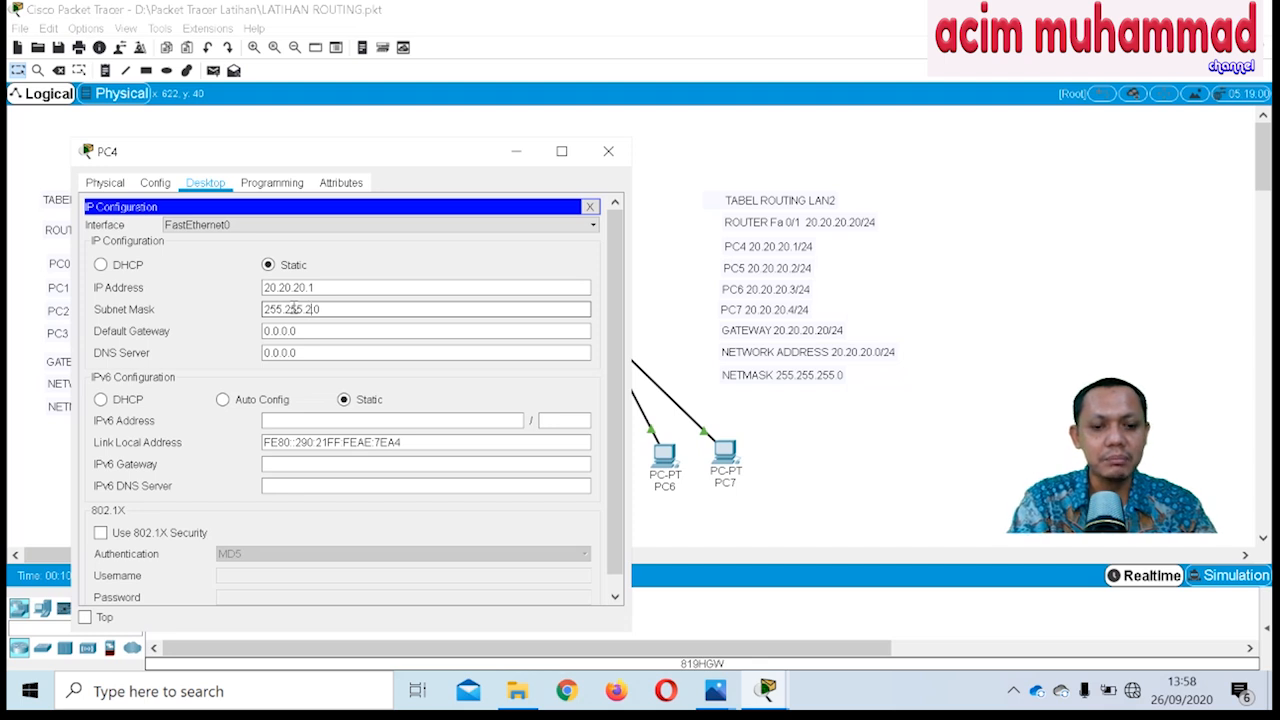
type("55")
left_click(313, 330)
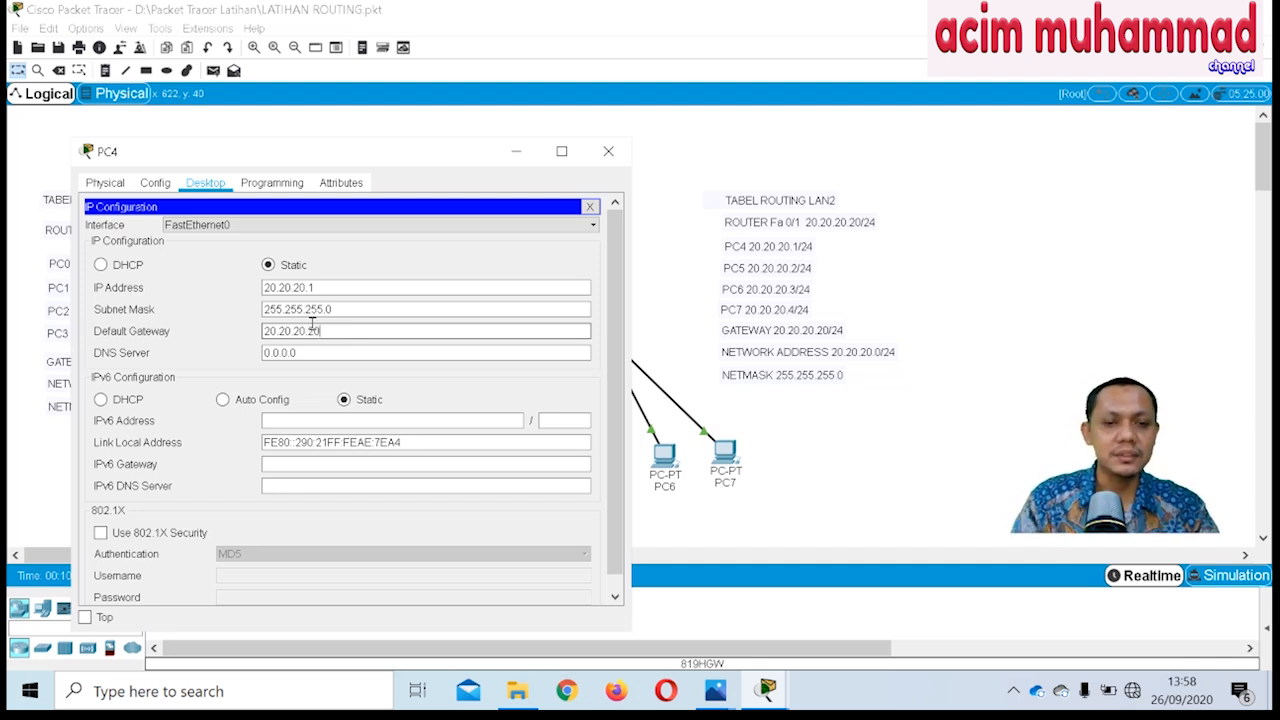
left_click(608, 151)
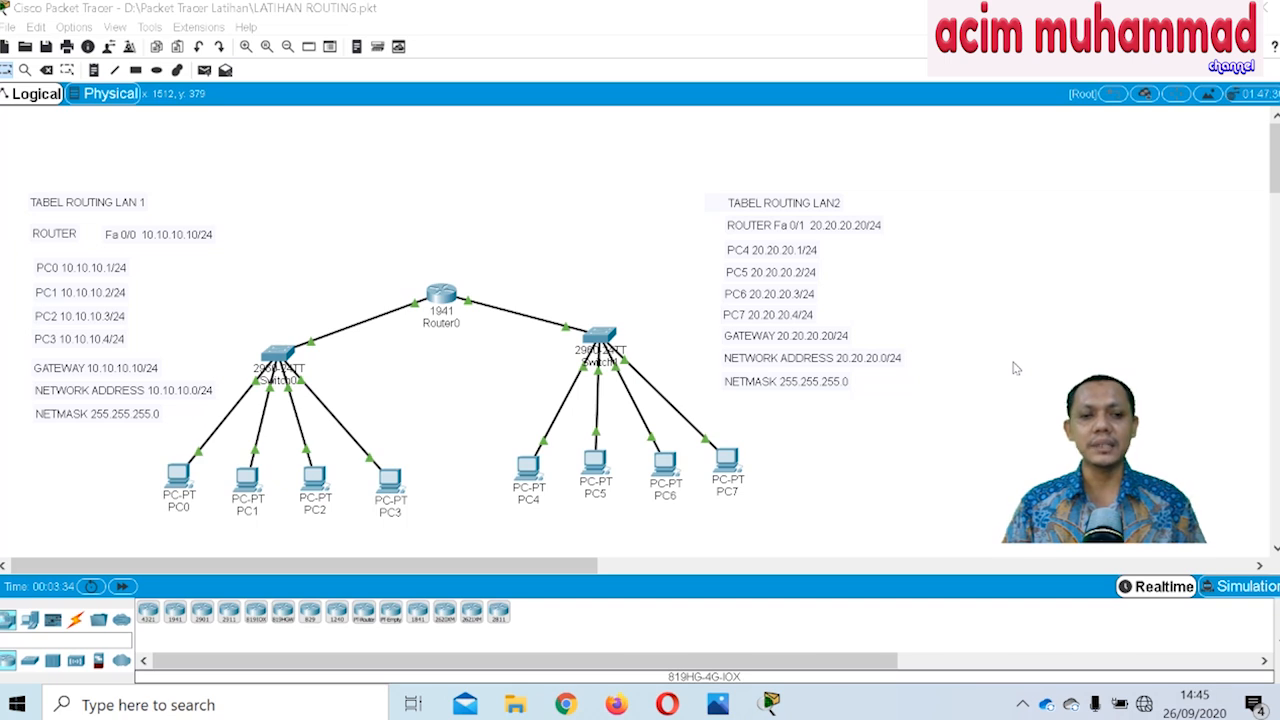
Ping 20.20.20.2 in LAN 2 from PC0's command prompt, and close the PC0 window.
left_click(178, 490)
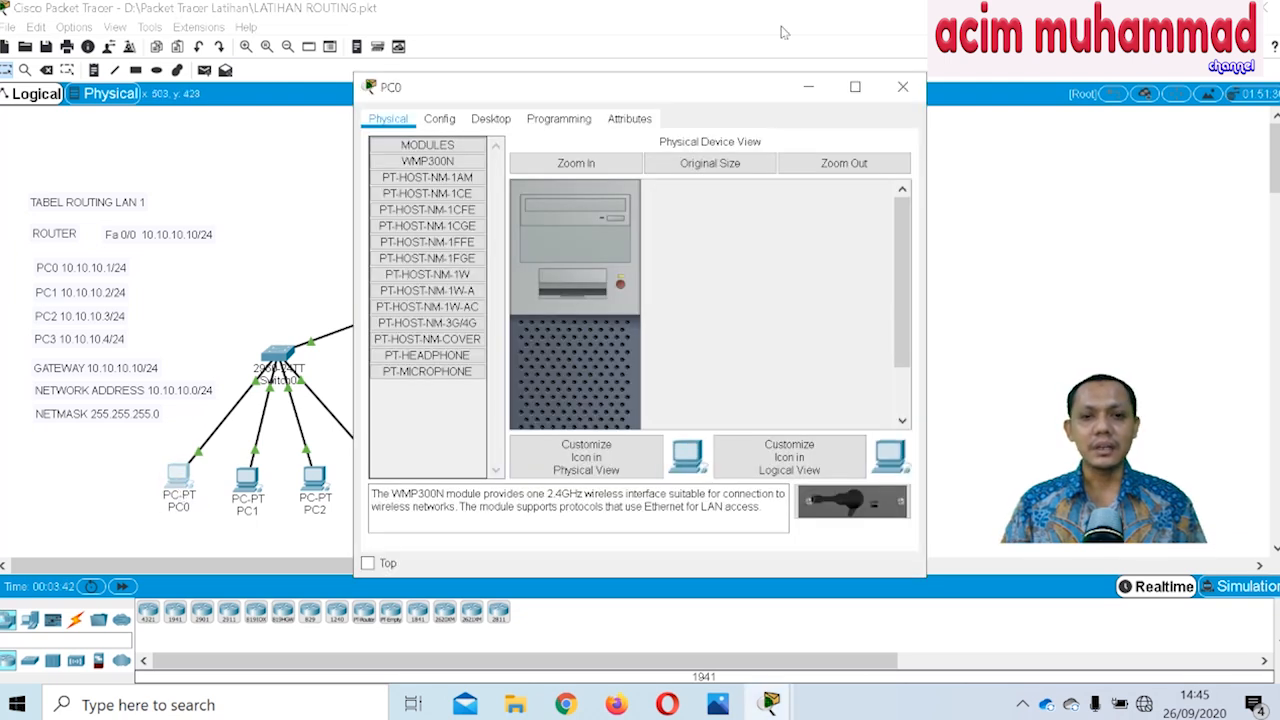
left_click_drag(735, 95, 538, 108)
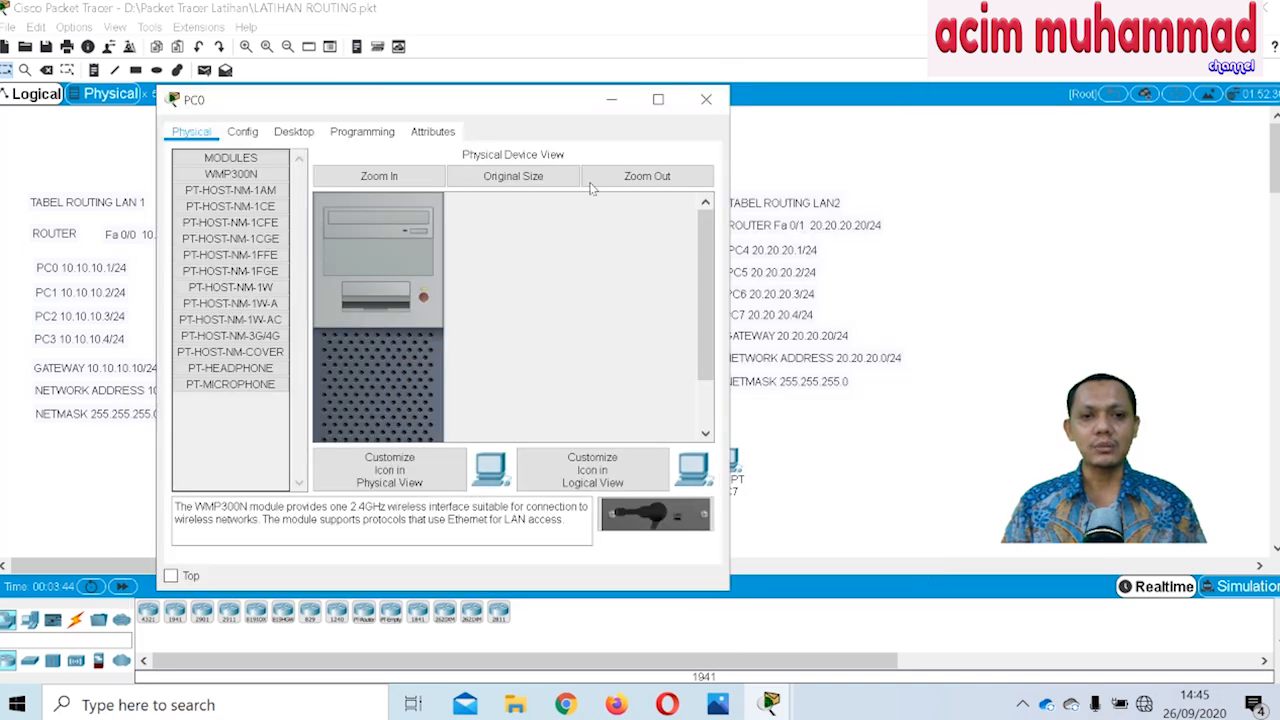
left_click(294, 131)
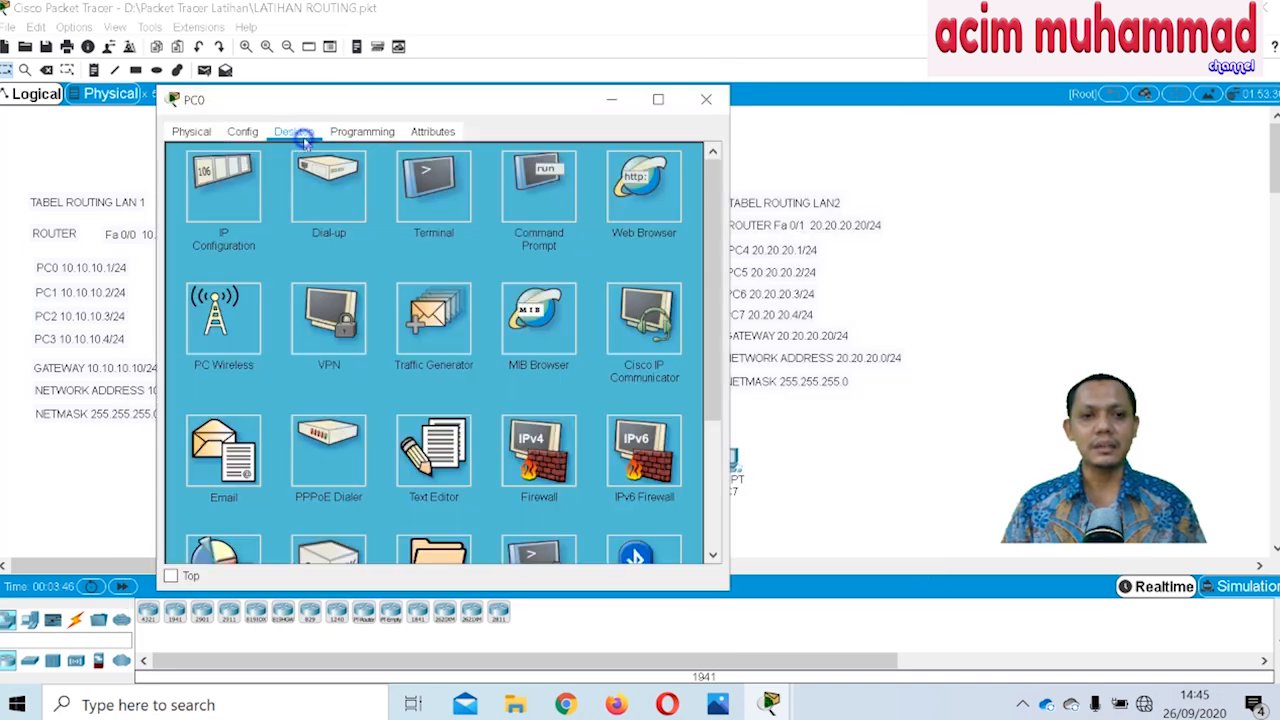
left_click(540, 188)
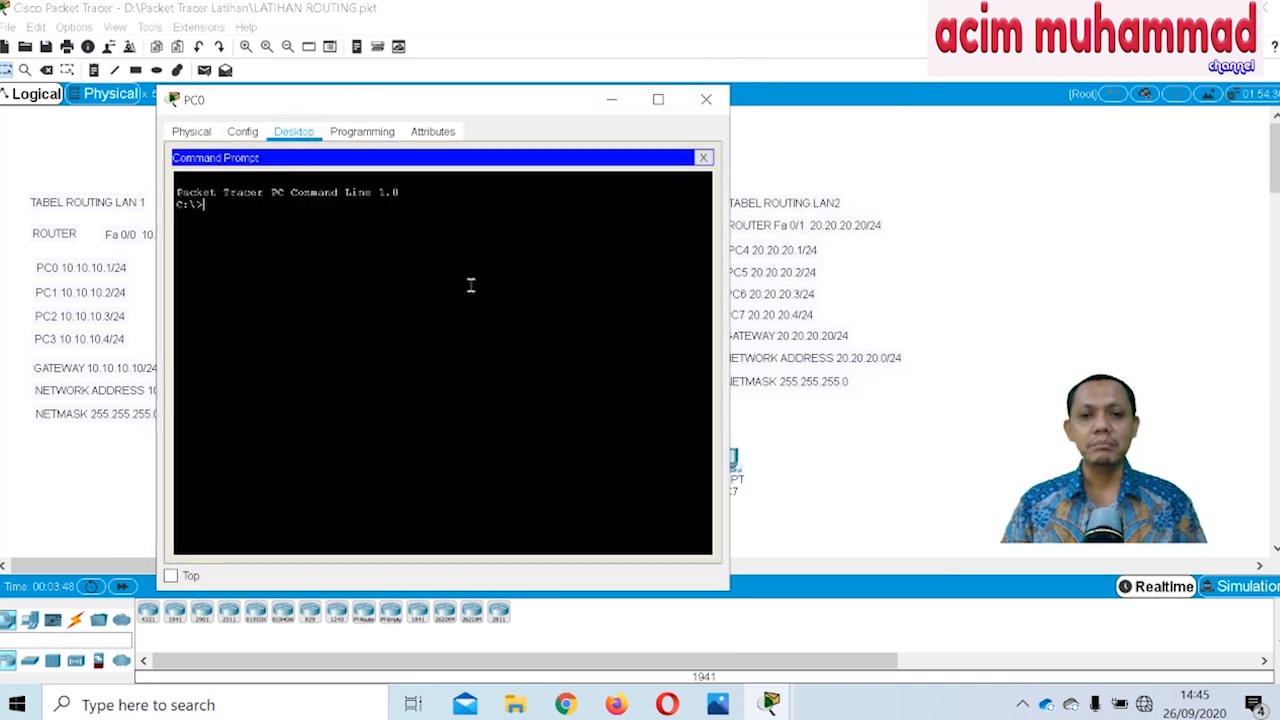
left_click_drag(552, 112, 408, 92)
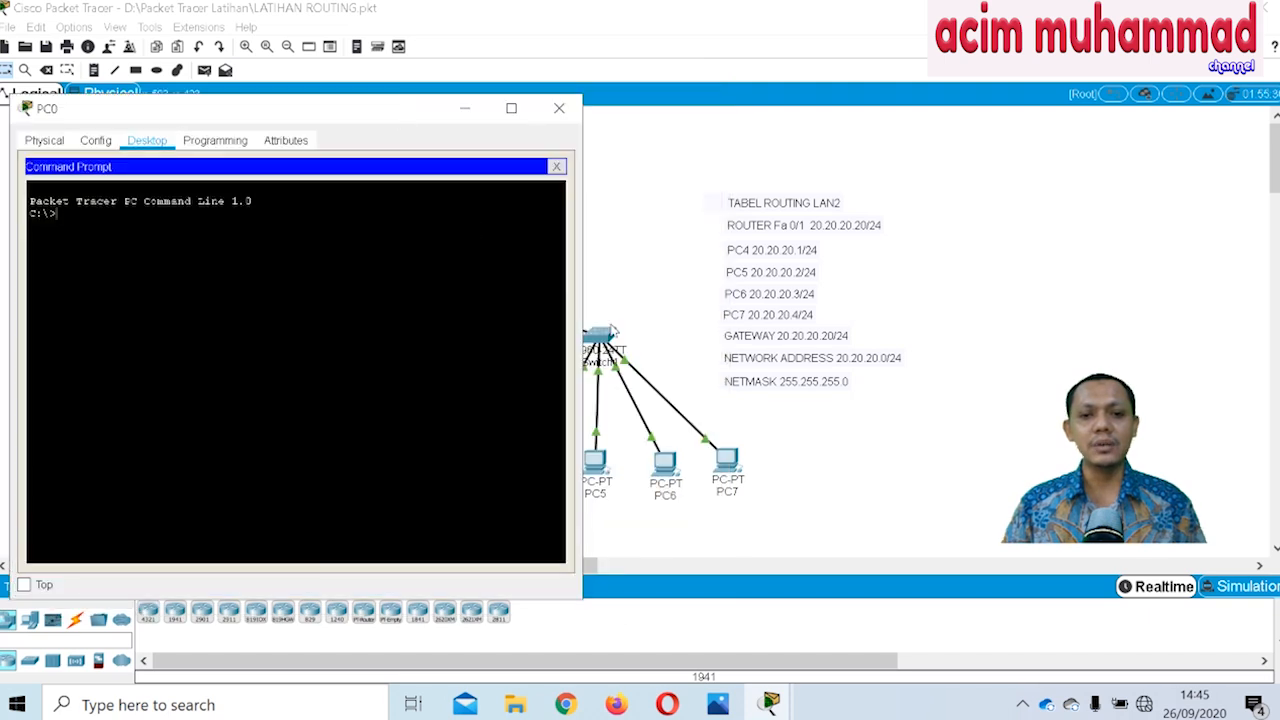
type("ping 20.20.20.2")
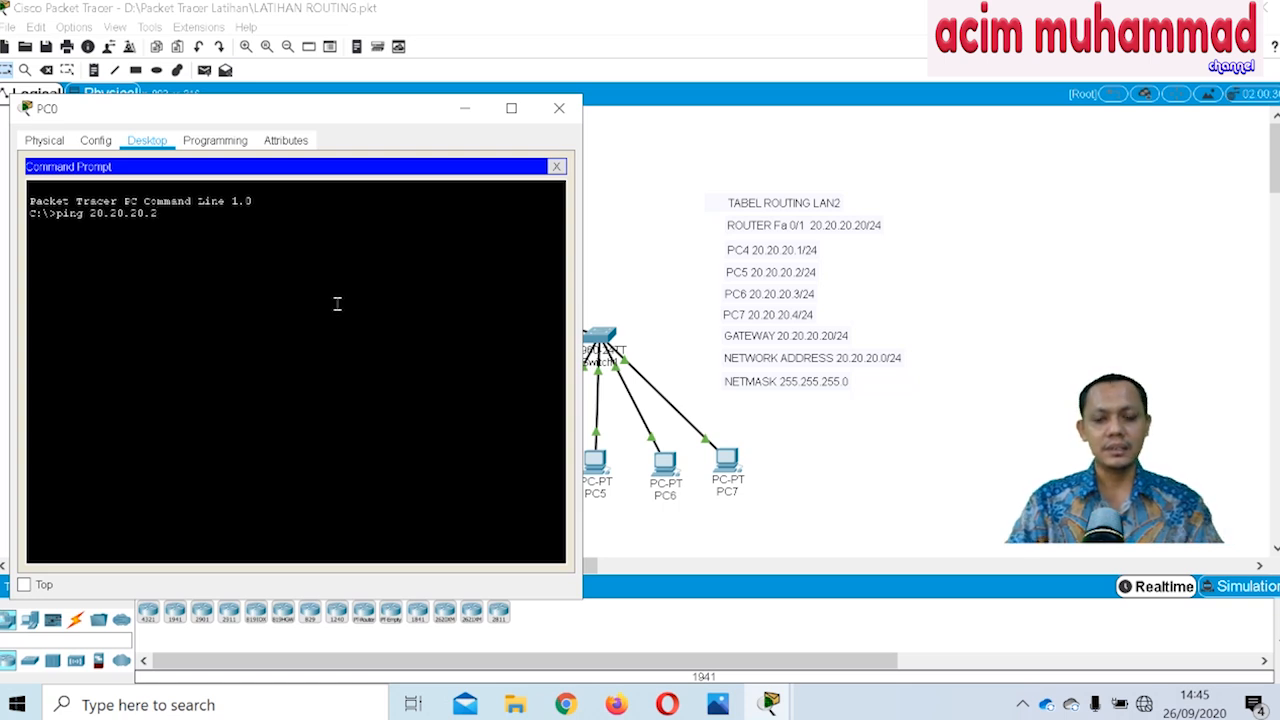
key("Return")
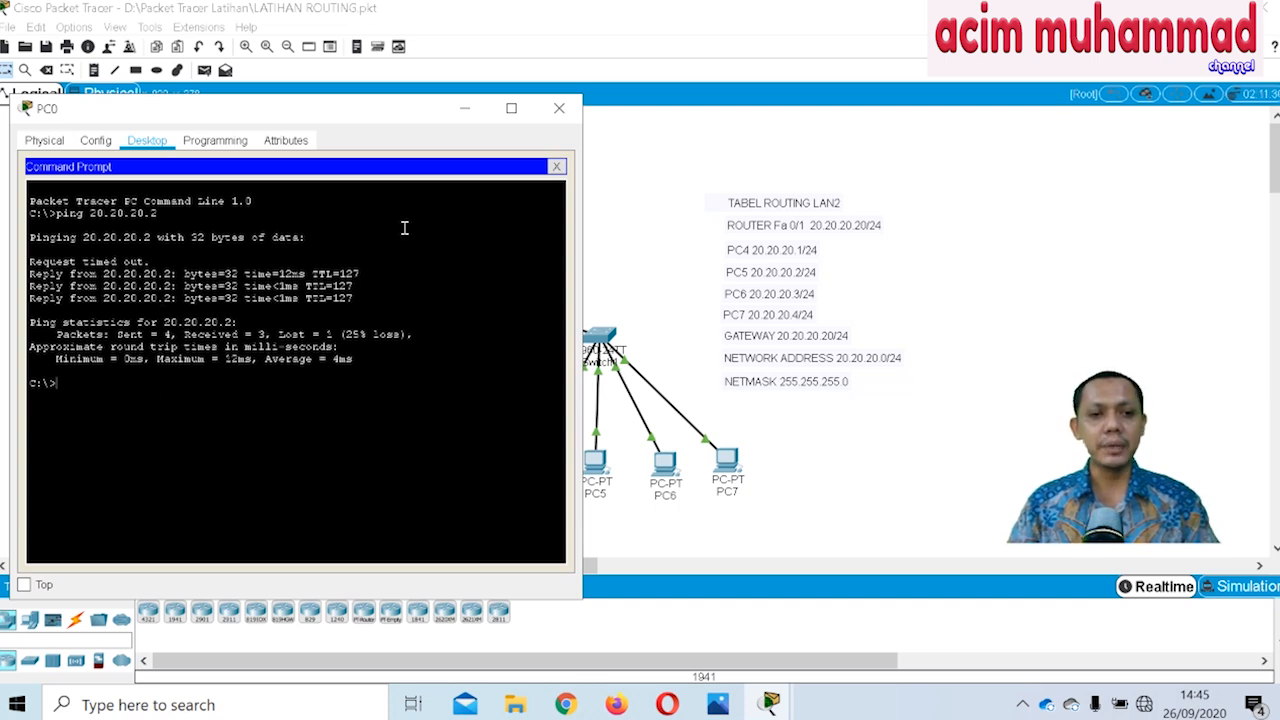
left_click(557, 112)
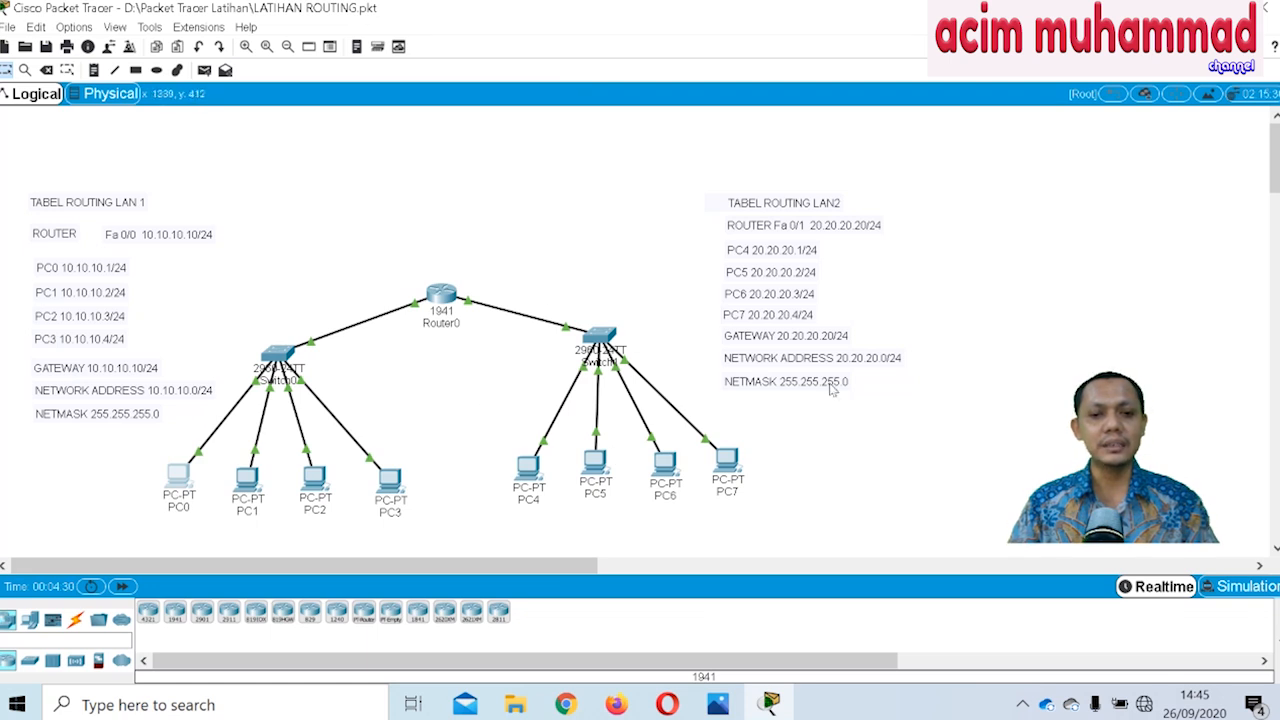
Ping 10.10.10.3 in LAN 1 from PC4's command prompt.
left_click(528, 470)
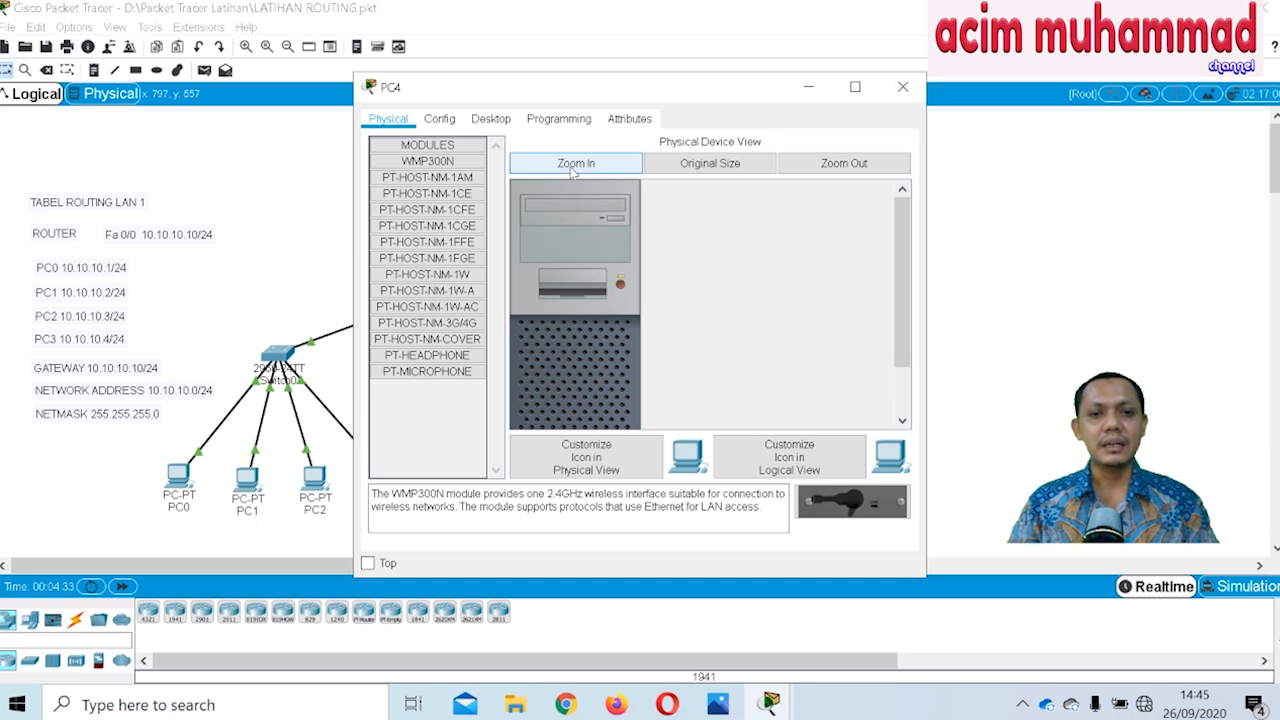
left_click(494, 119)
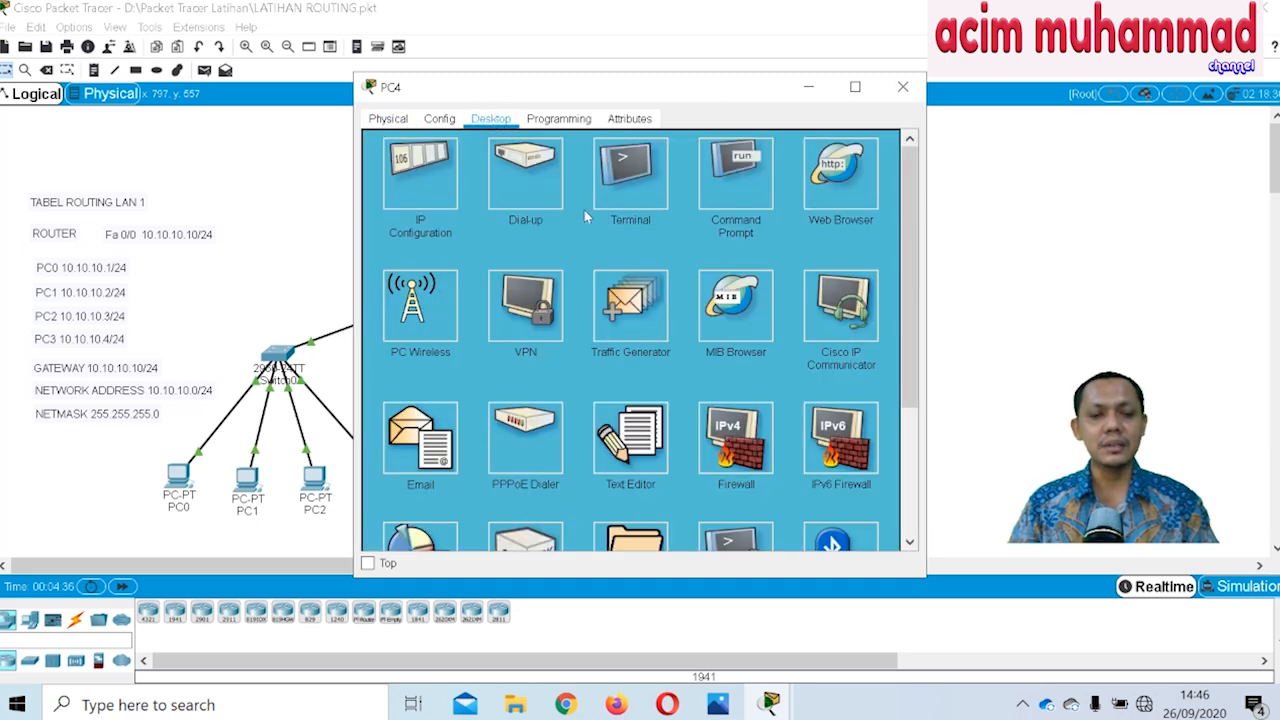
left_click(728, 180)
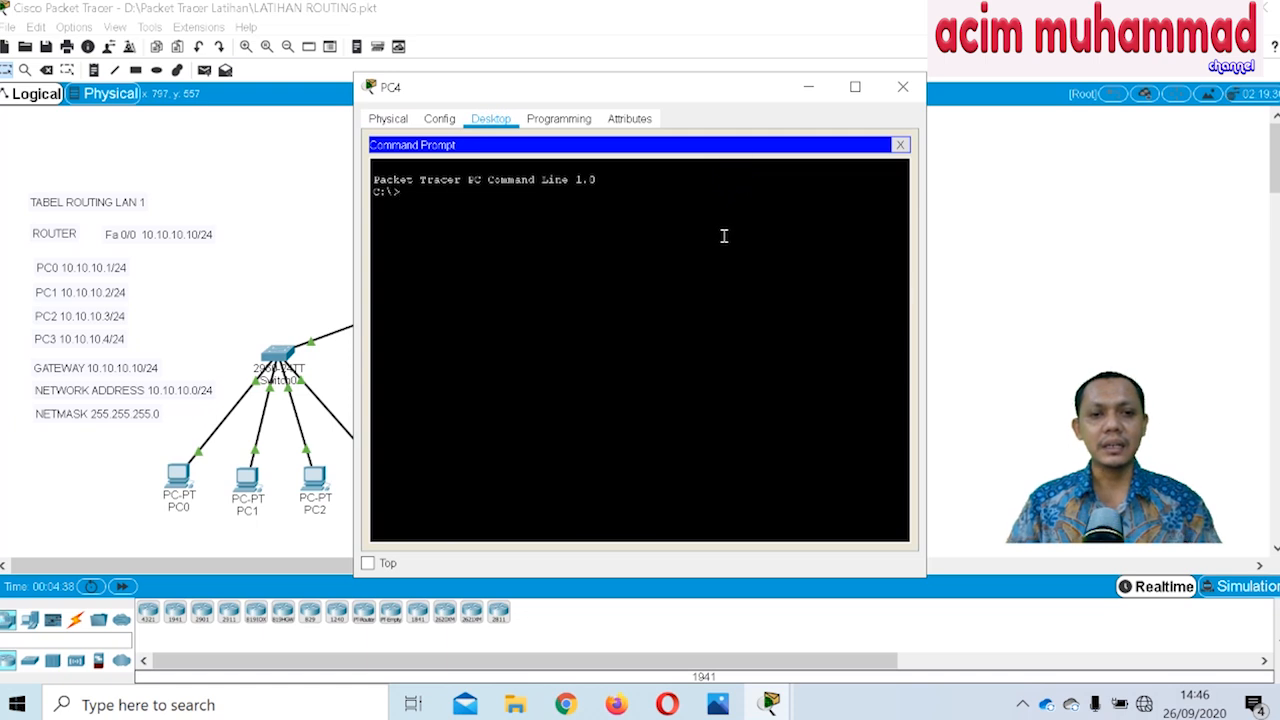
type("pi")
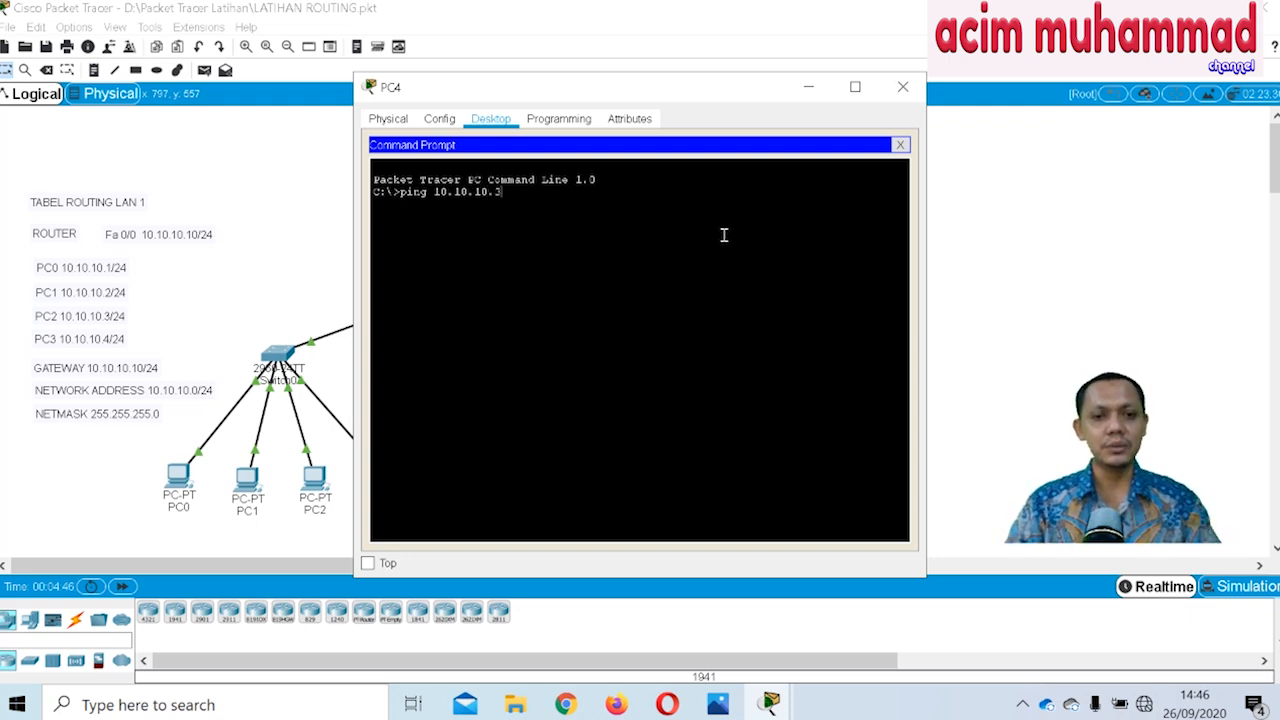
type("ng 10.10.10.3")
key("Return")
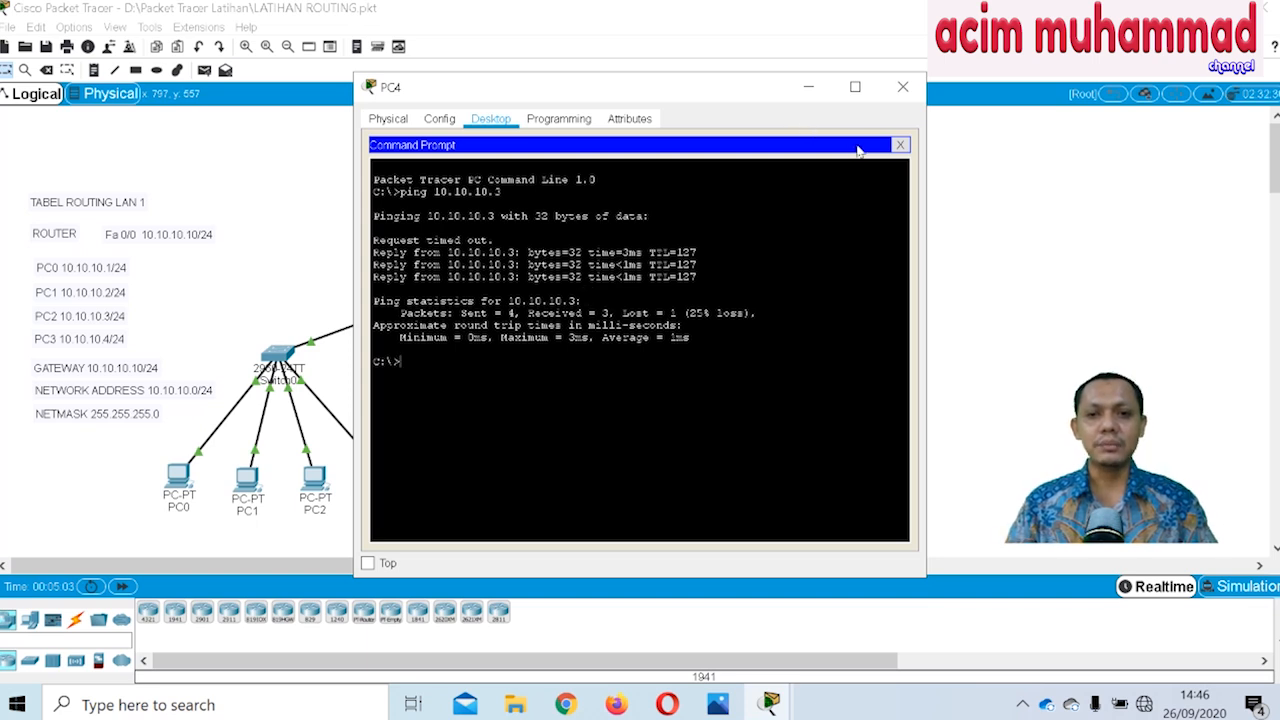
Close PC4's command prompt and window, and send a simple PDU from PC0 to PC4.
left_click(899, 147)
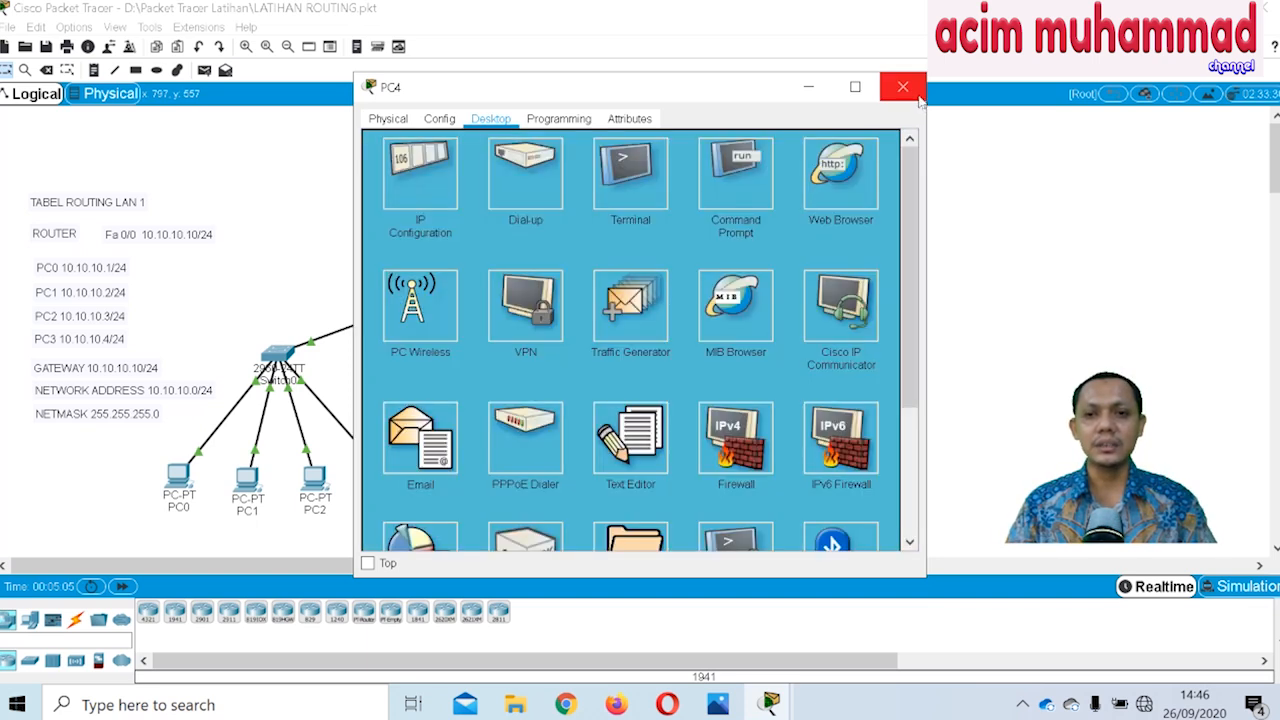
left_click(903, 87)
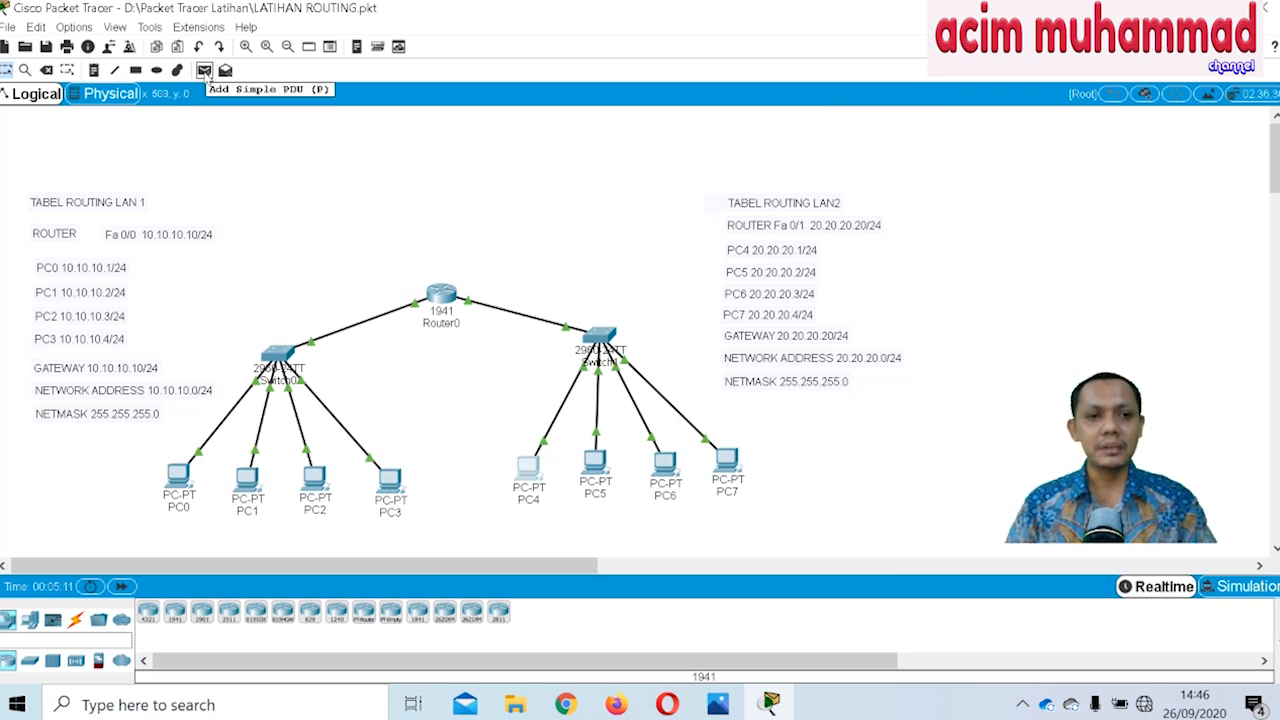
left_click(204, 71)
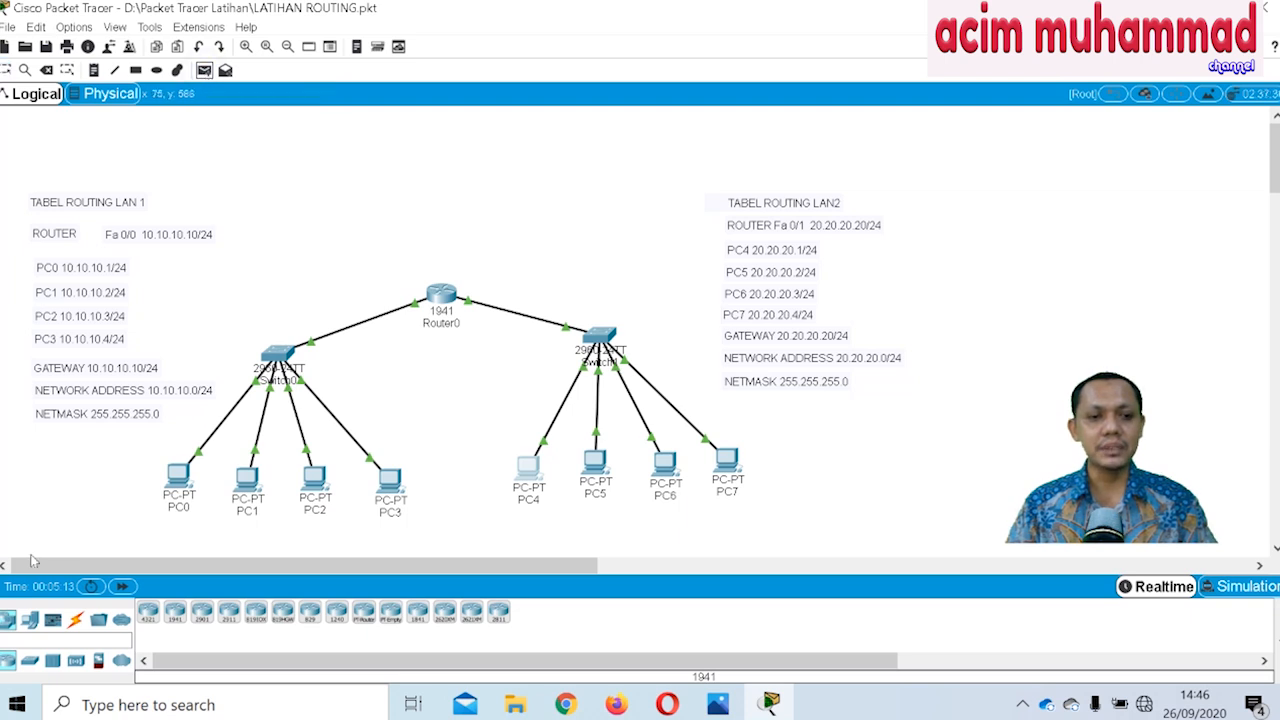
left_click(170, 488)
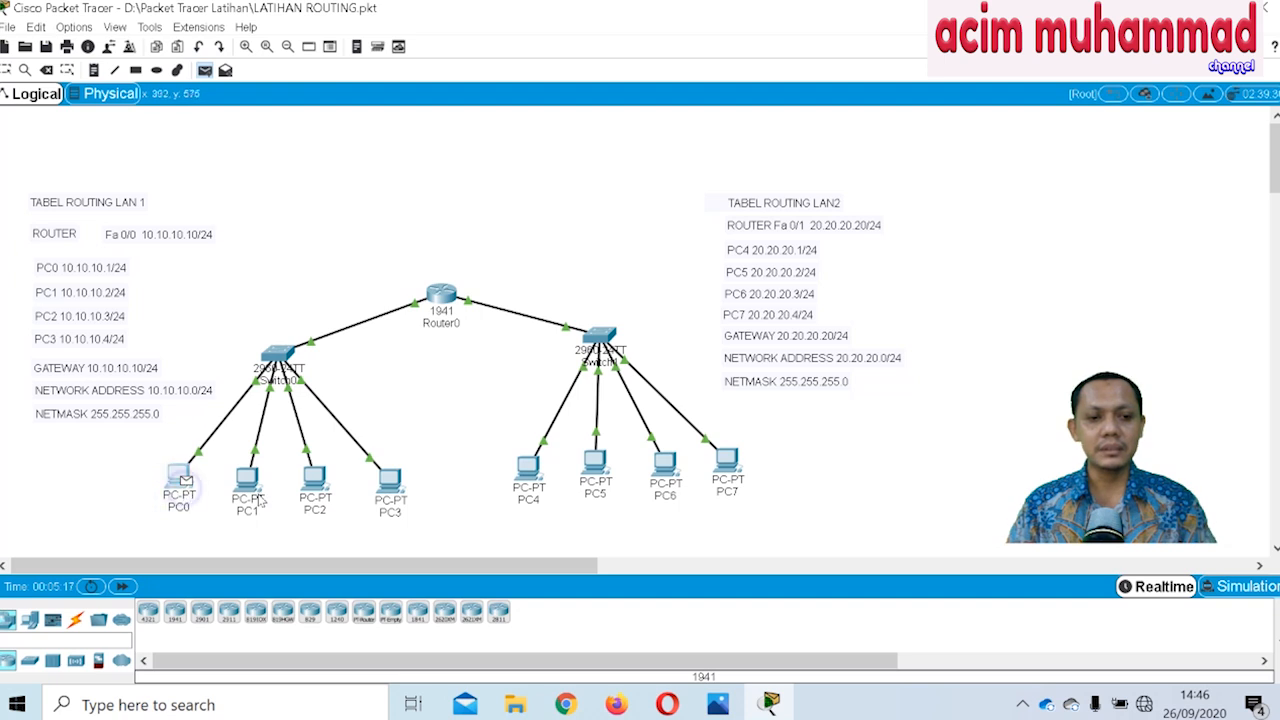
left_click(530, 466)
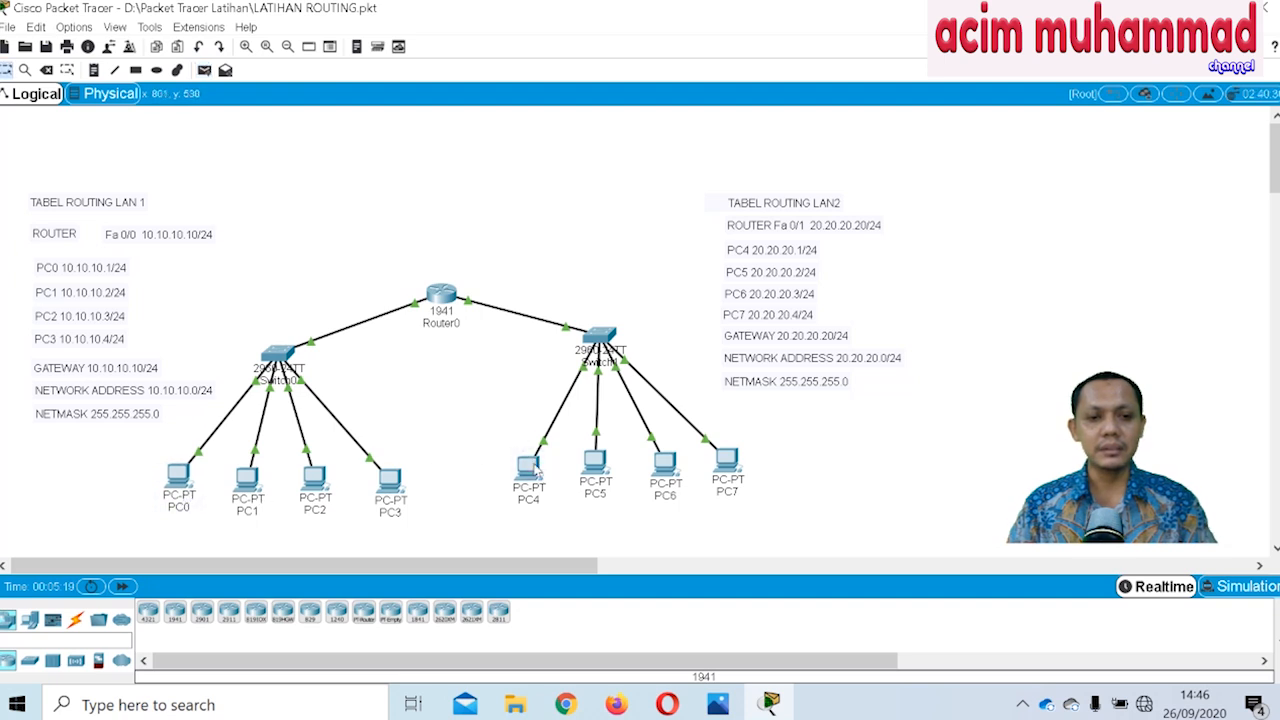
Switch to Simulation mode and play the ICMP packets' route from PC0 to PC4, closing the Simulation Panel while they travel.
left_click(1246, 588)
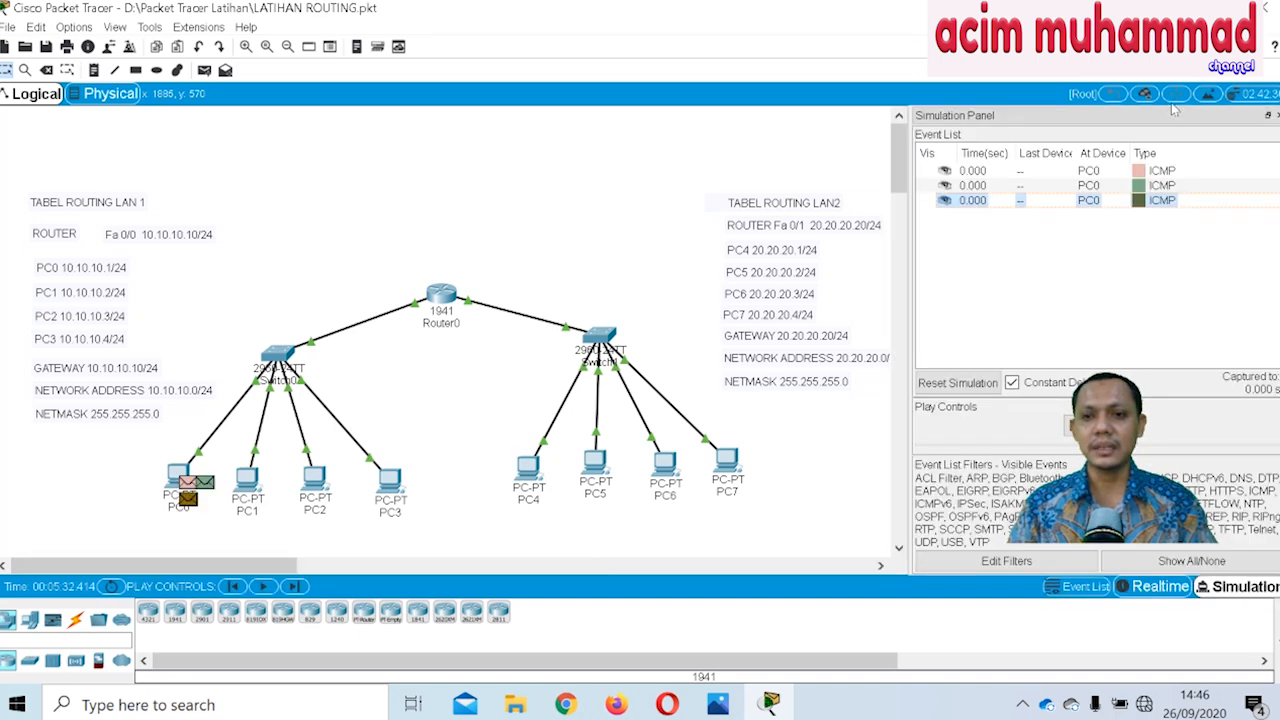
left_click_drag(1025, 118, 751, 124)
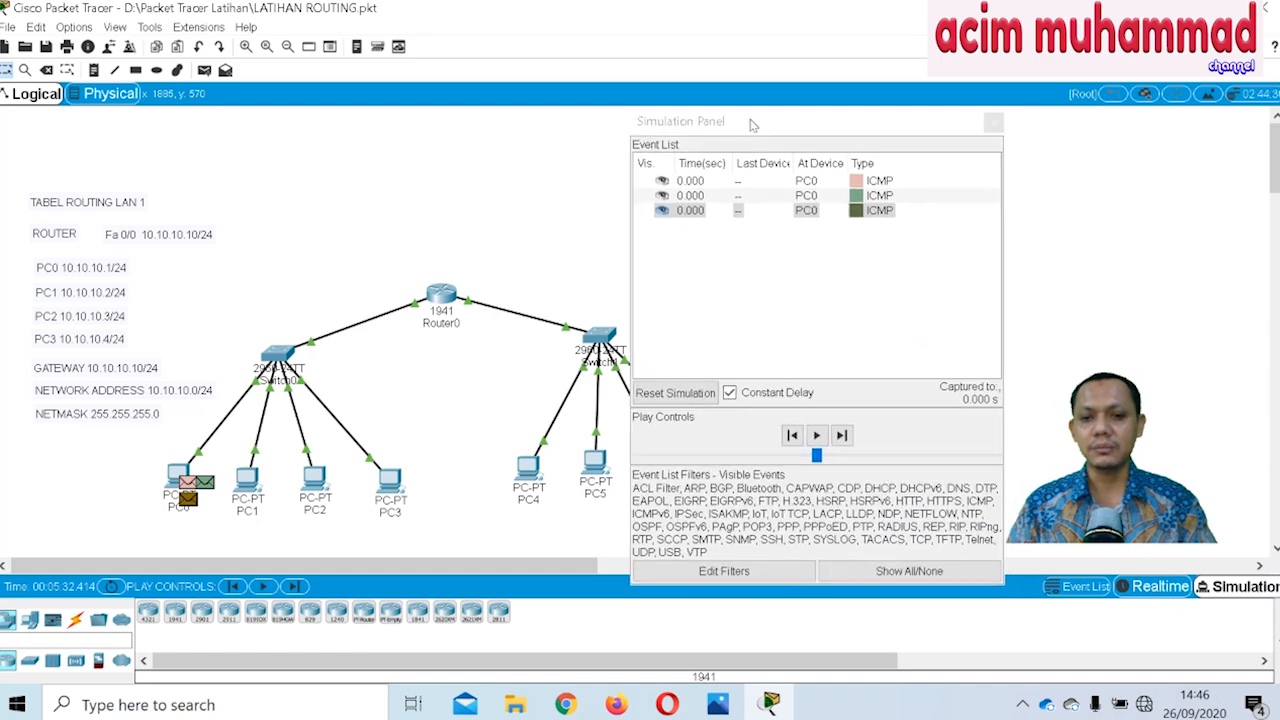
left_click(816, 437)
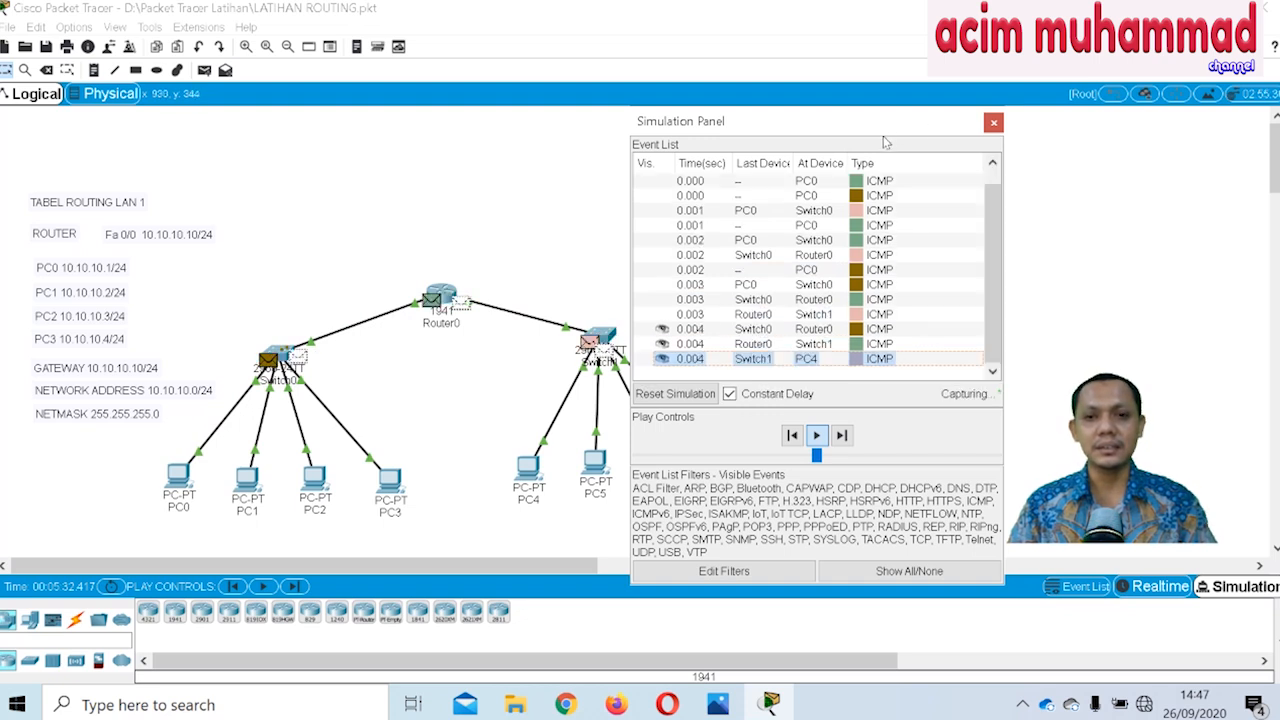
left_click_drag(880, 127, 898, 130)
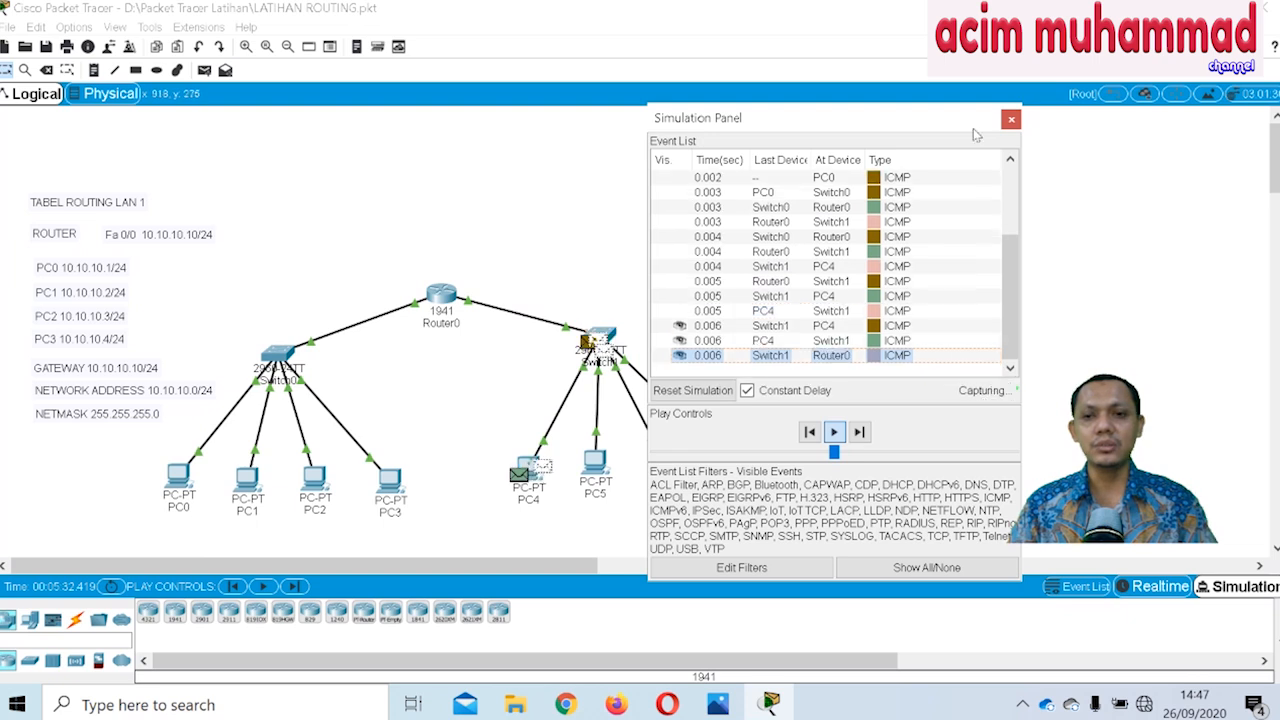
left_click(1011, 119)
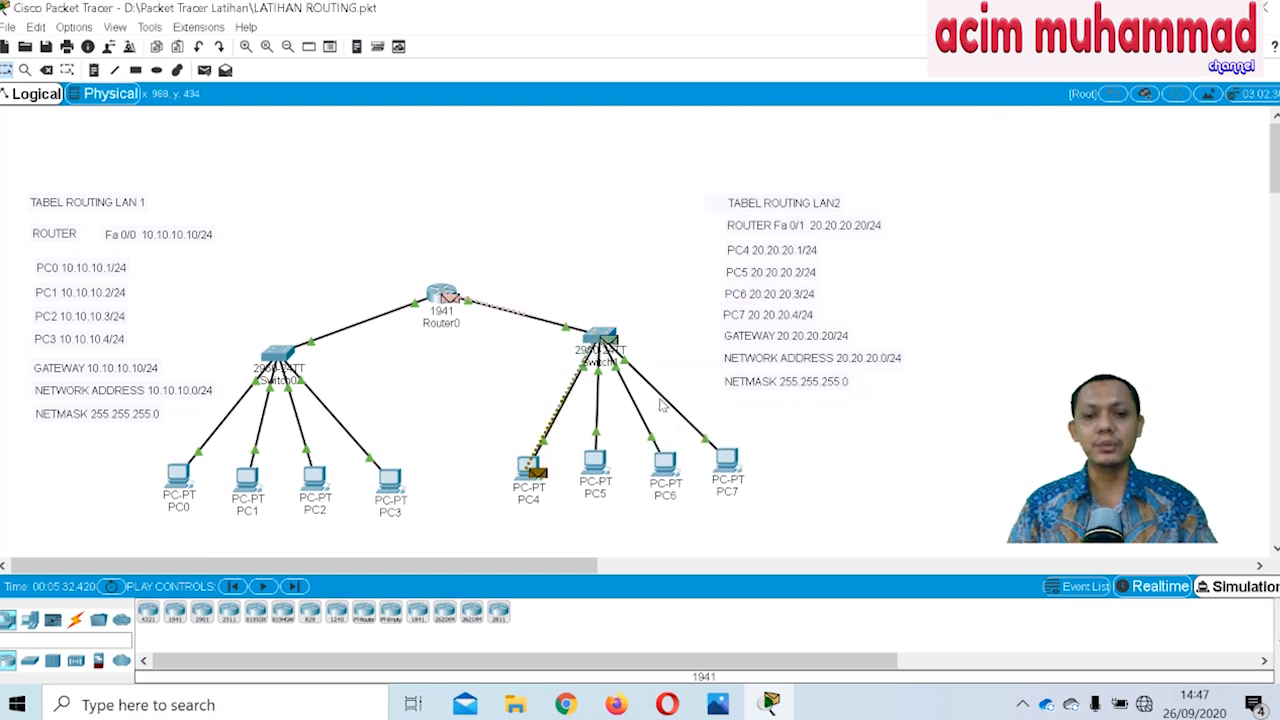